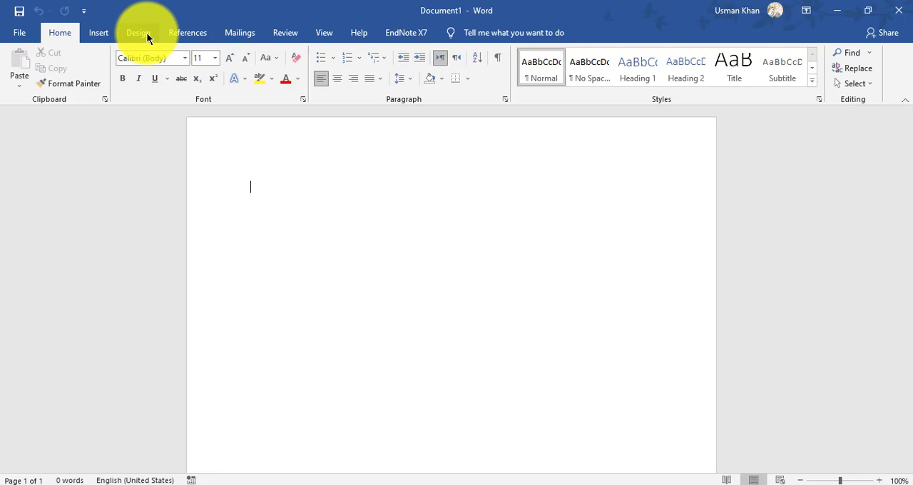
click(139, 33)
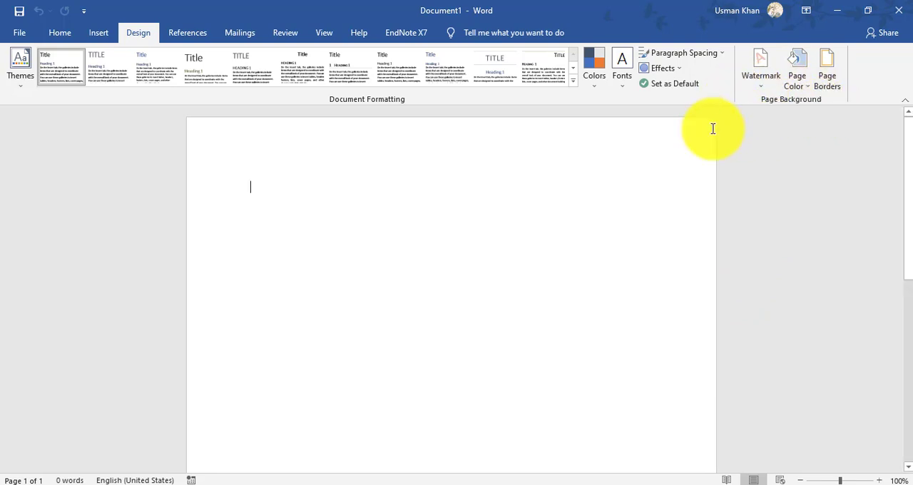
click(180, 33)
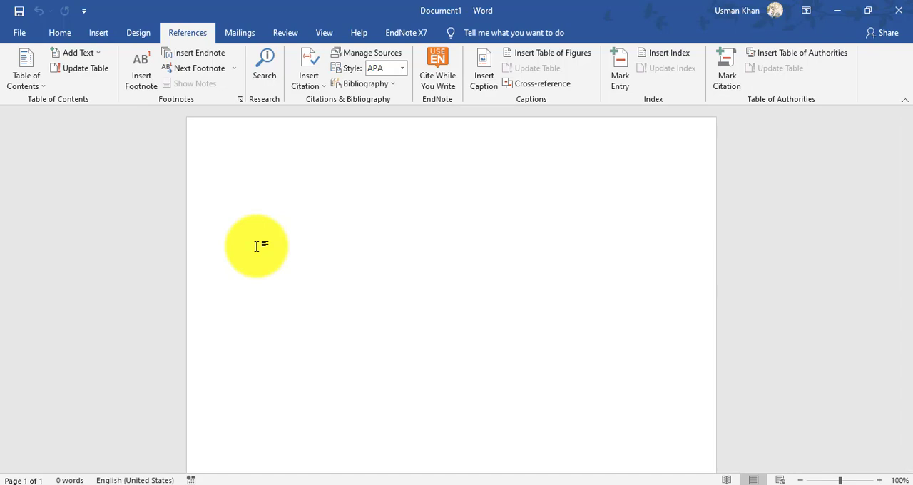
- Enter the title line "Computer" and the section line "Introduction:", followed by sample paragraphs generated with =rand()
text(Com)
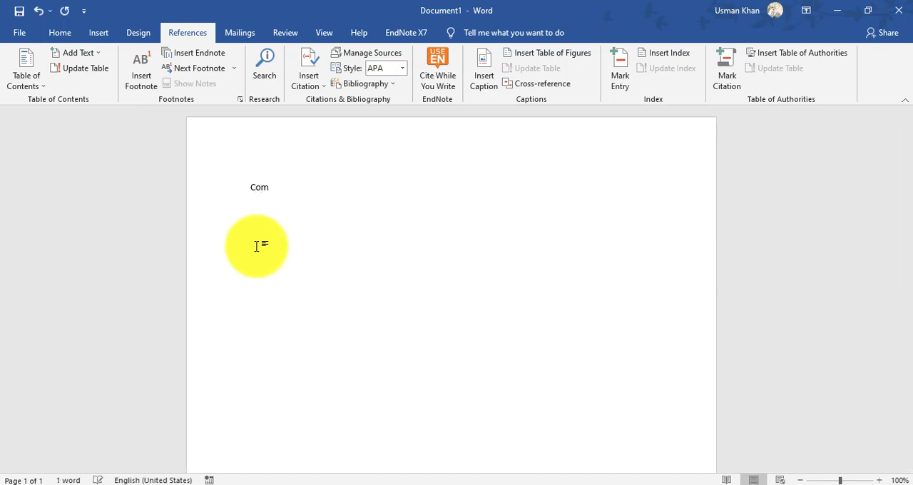
text(puter)
text(Introd)
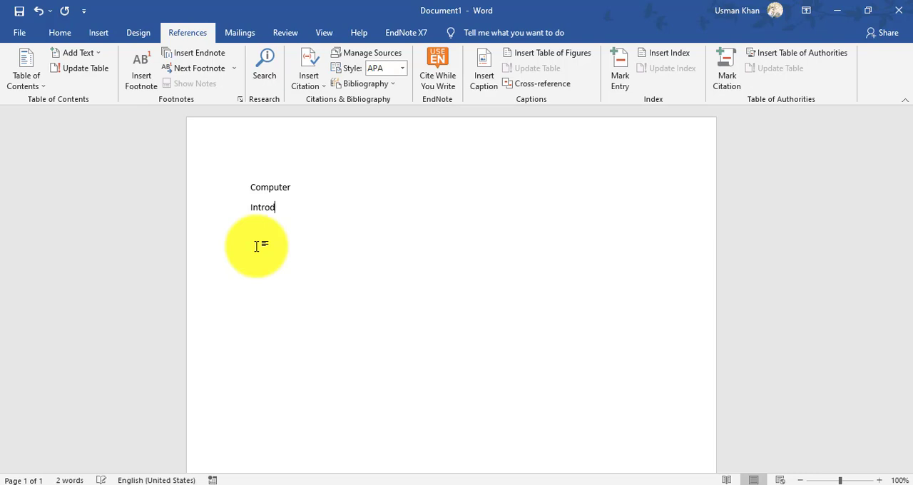
text(uction)
text(:)
text(=ra)
text(nd())
key(Return)
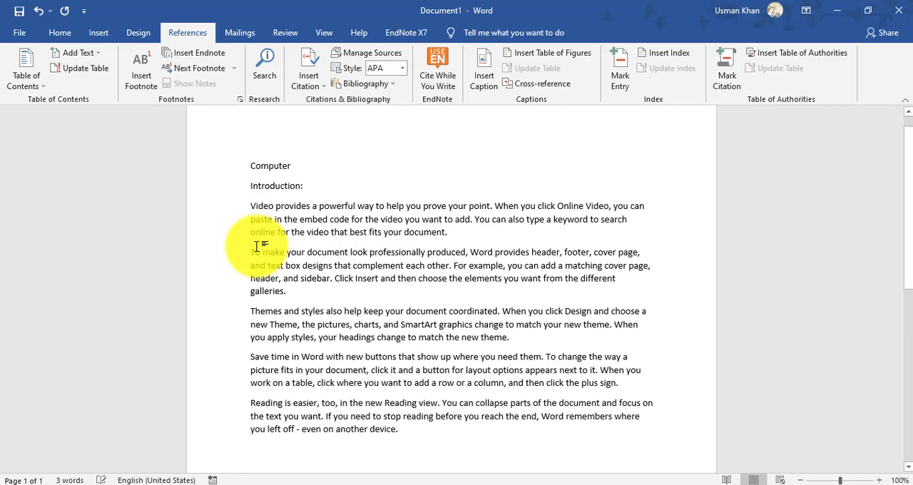
- Add a "Types of Computer:" section line after the introduction text and fill it with =rand() sample paragraphs
text(Ty)
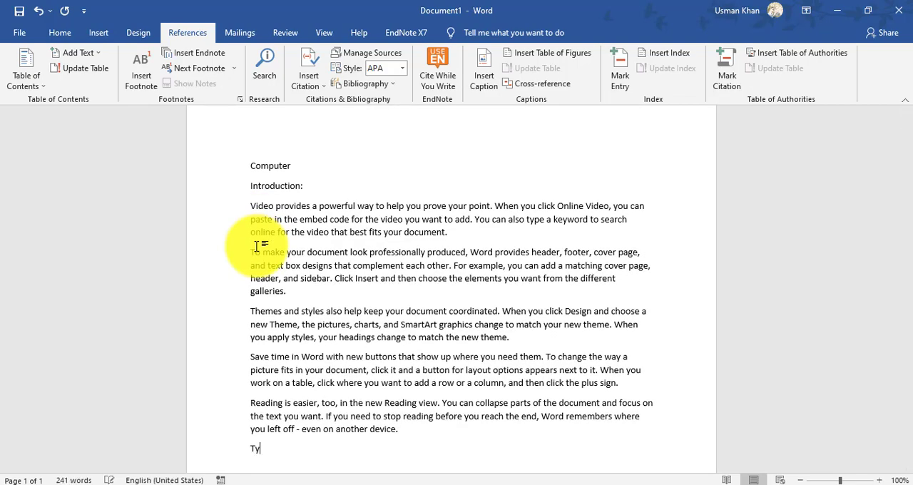
text(pes of Computer:)
key(Return)
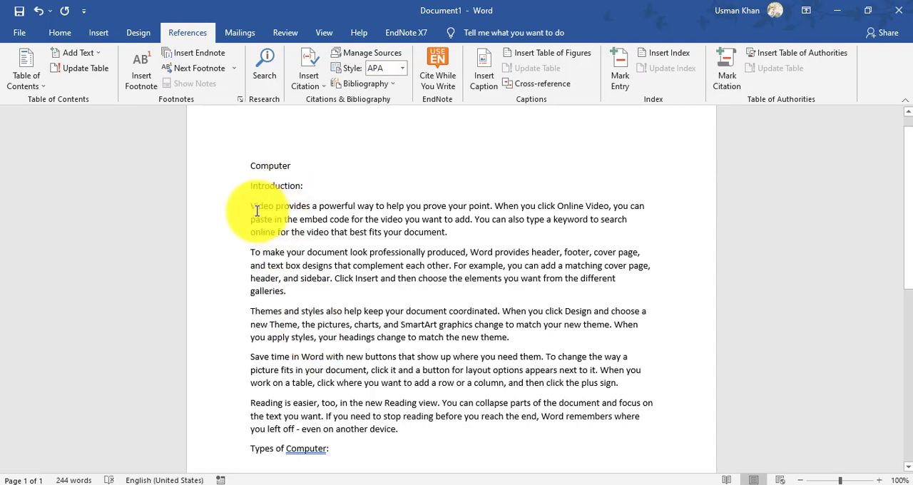
drag(251, 206, 414, 433)
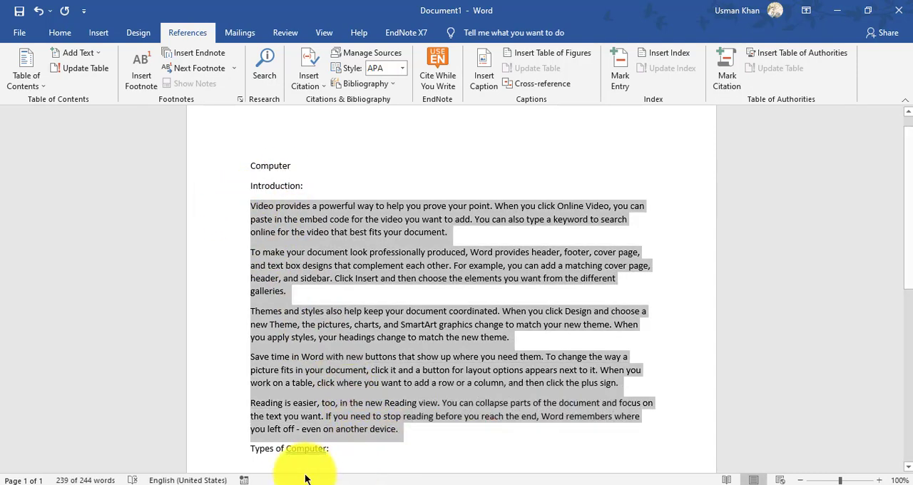
click(271, 463)
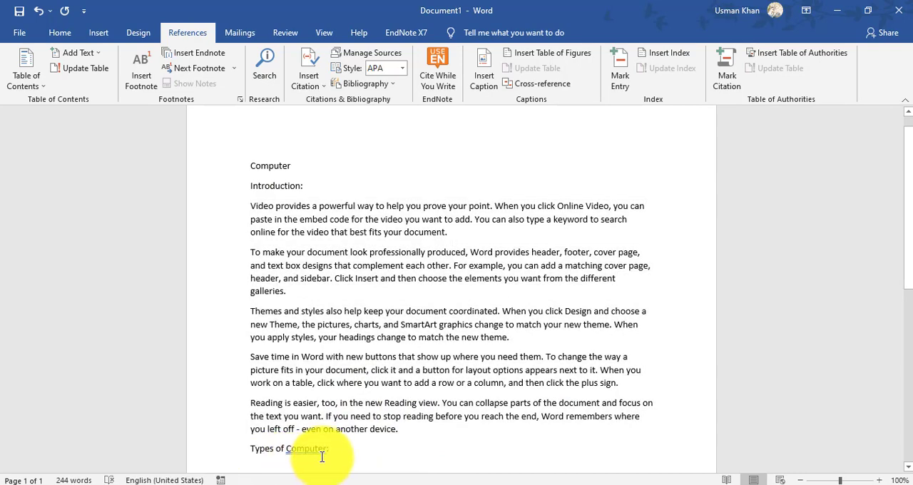
text(=)
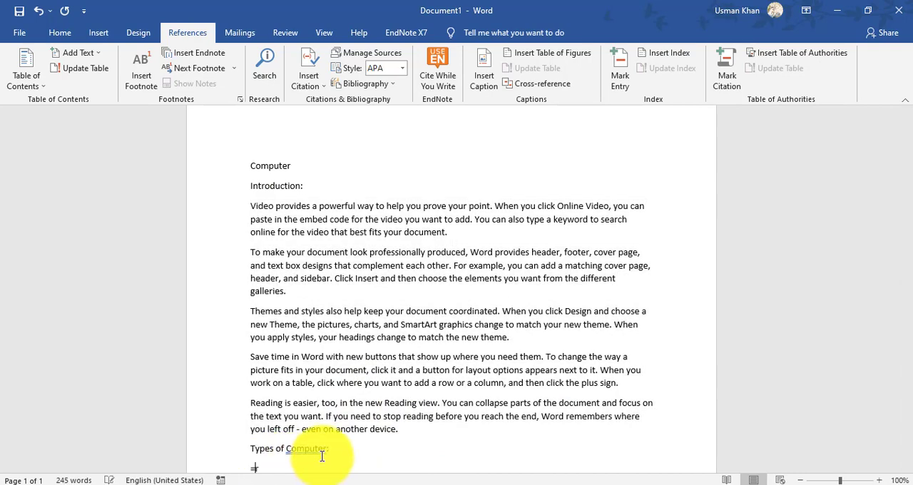
text(rand())
key(Return)
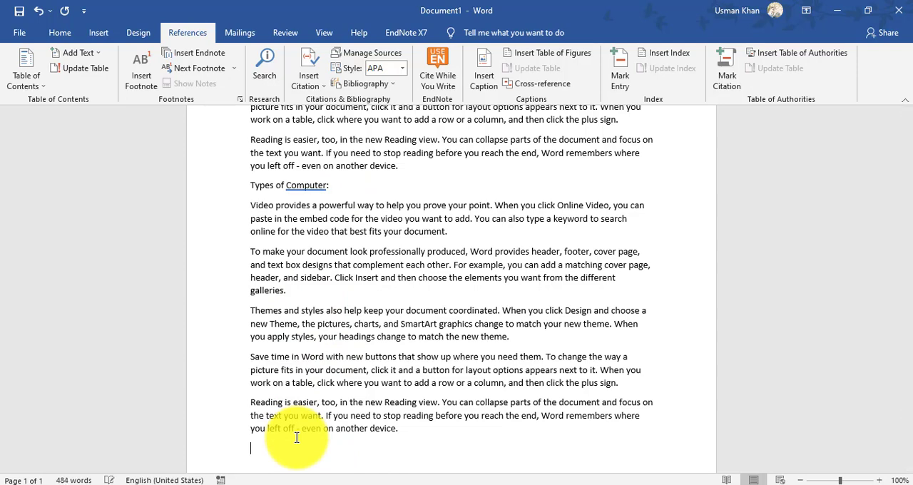
- Add a "Classification:" section line at the end of the document, followed by =rand() sample paragraphs
text(Class)
text(i)
text(fica)
text(tion)
text(=rand()
text())
key(Return)
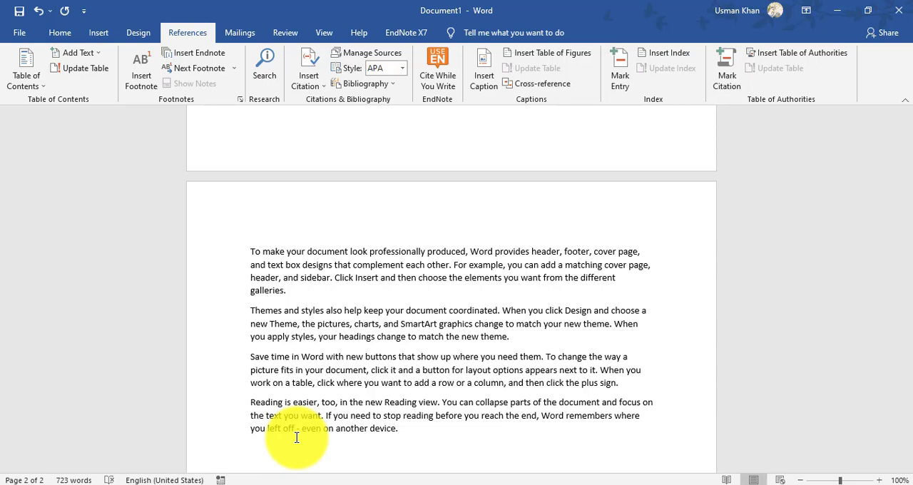
- Add a "CPU:" section line below the classification text and generate its sample paragraphs with =rand()
text(CPu)
key(BackSpace)
text(U:)
key(Return)
text(=rand())
key(Return)
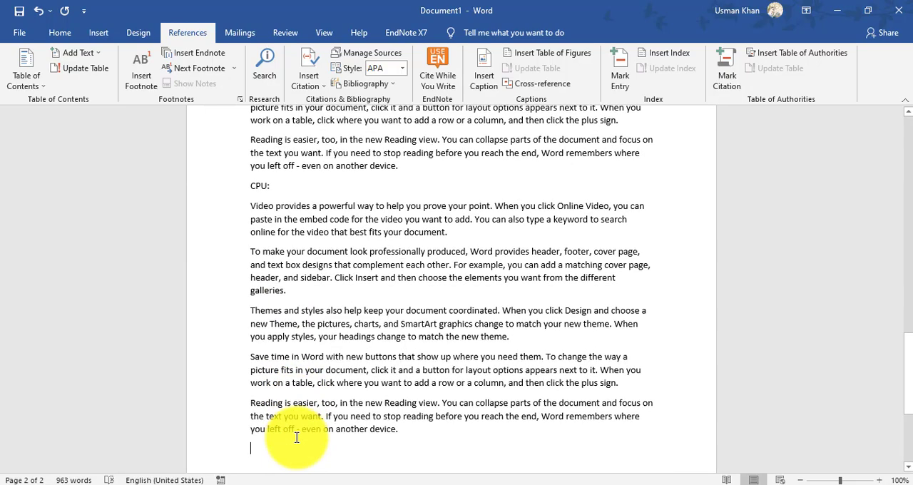
- Add a "Memory:" section line after the CPU text, with sample paragraphs generated by =rand()
text(Memory)
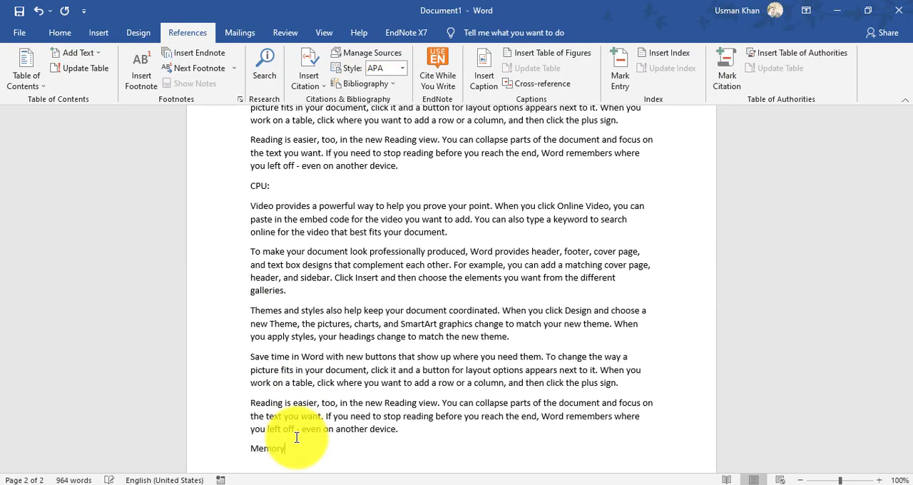
text(:)
key(Return)
text(=rand())
key(Return)
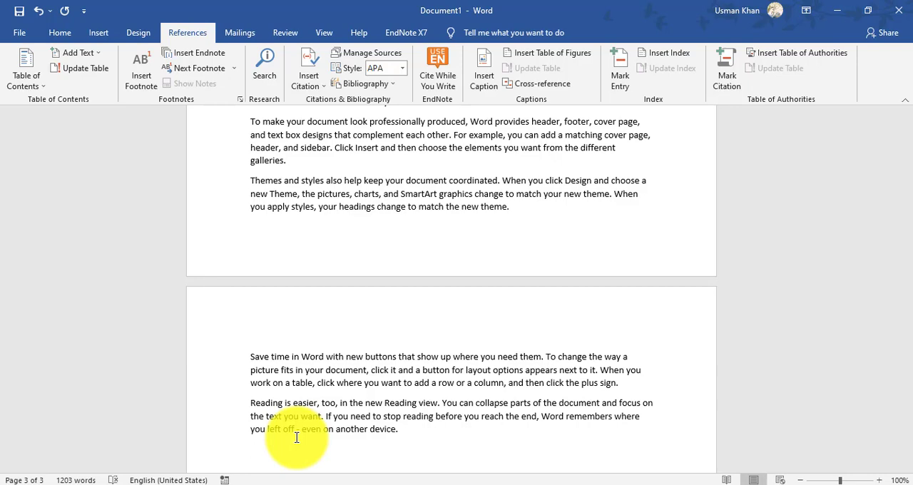
- Add a "Database:" section line after the memory text and fill it with =rand() sample paragraphs
text(R)
key(BackSpace)
text(Database)
text(=rand)
text(())
key(Return)
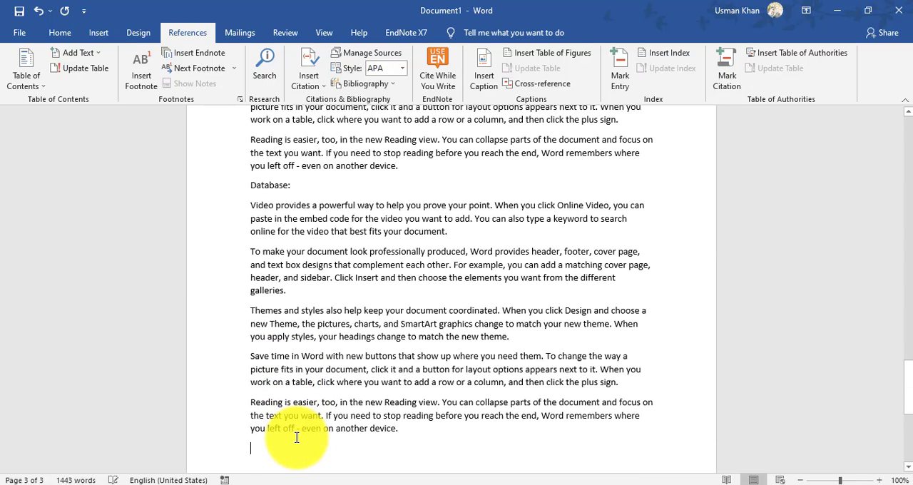
- Add a final "Networking:" section line followed by =rand() sample paragraphs
text(Networking:)
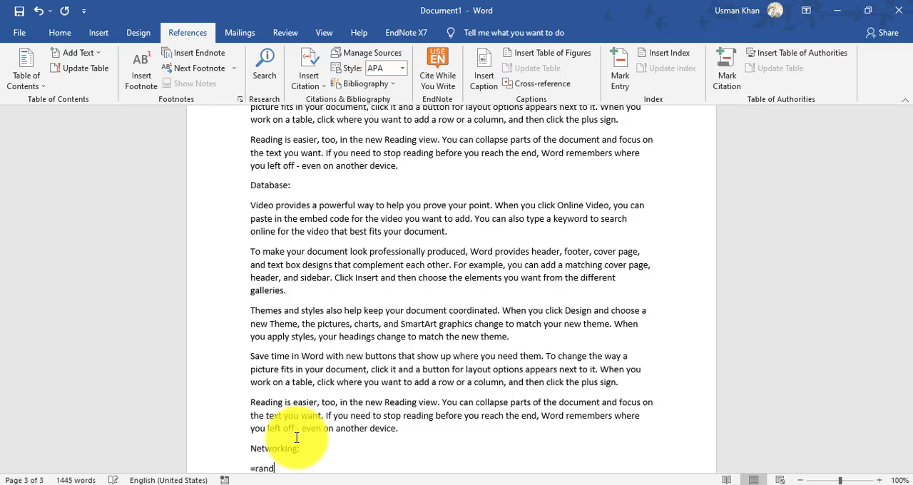
text(())
key(Return)
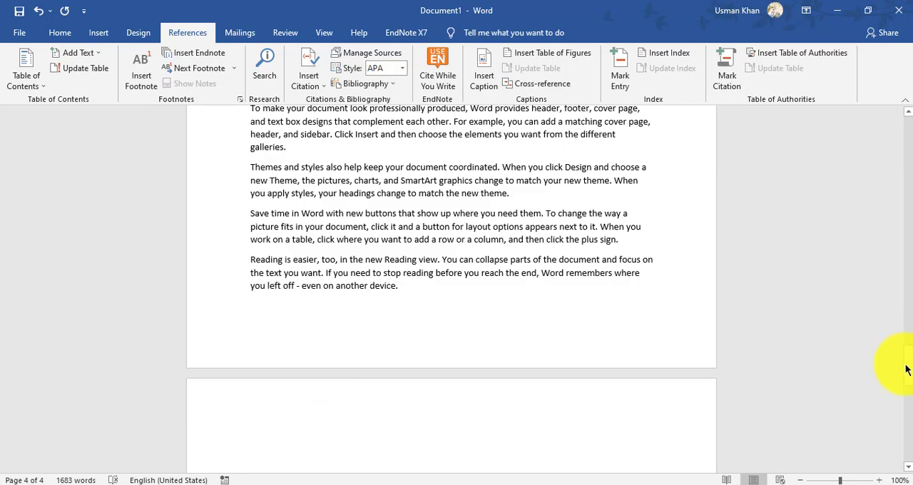
- Apply the Title style to the "Computer" line at the start of the document
drag(904, 364, 902, 114)
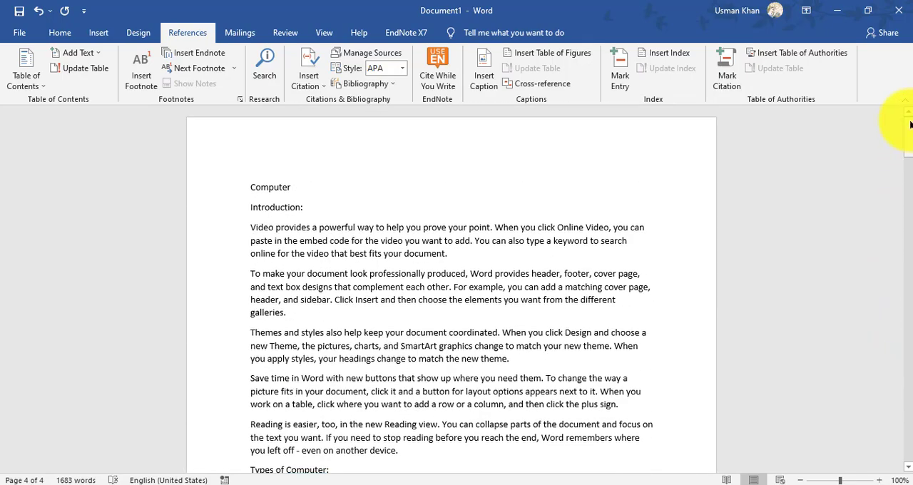
click(302, 186)
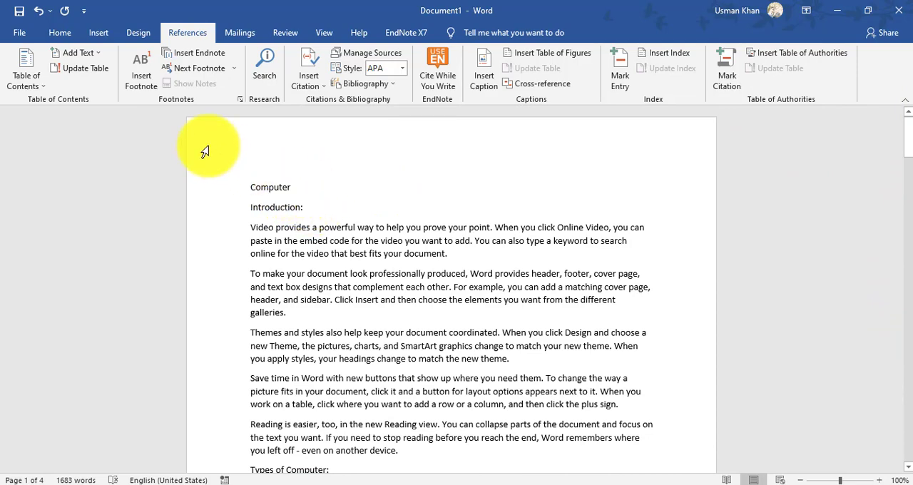
click(57, 36)
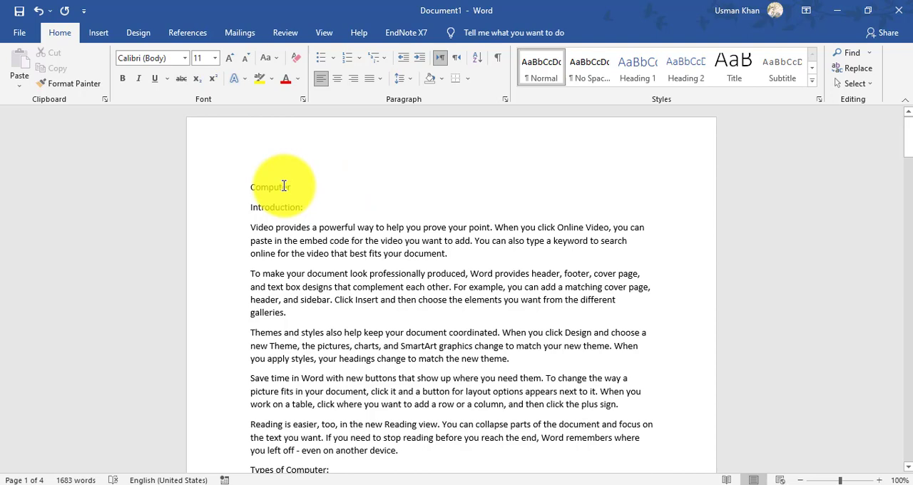
drag(289, 187, 244, 183)
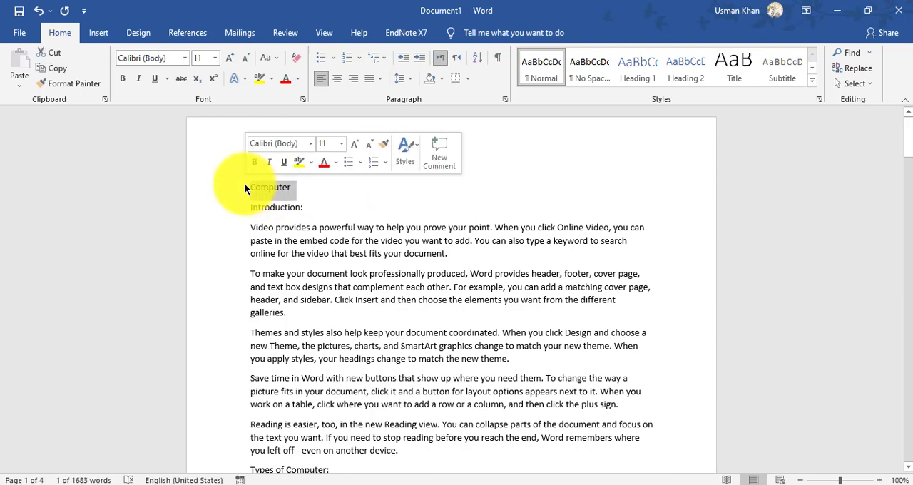
click(729, 65)
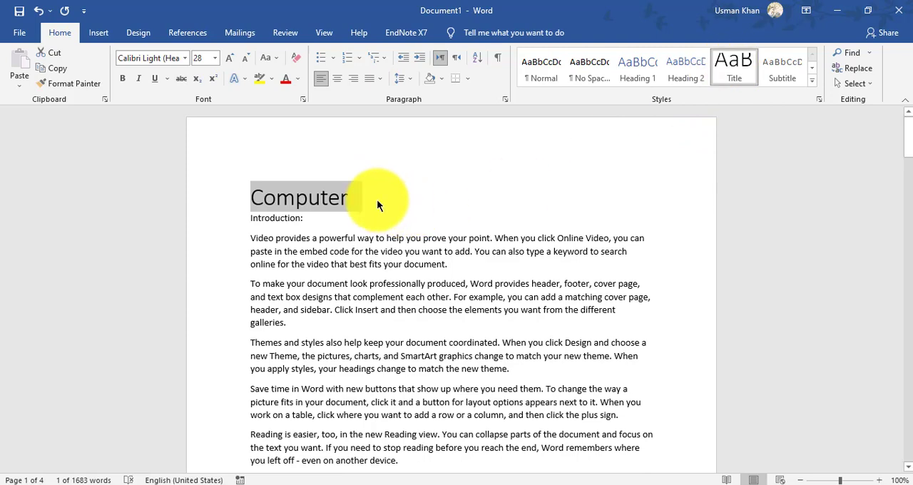
- Apply the Heading 1 style to the "Introduction:" line below the title
click(302, 219)
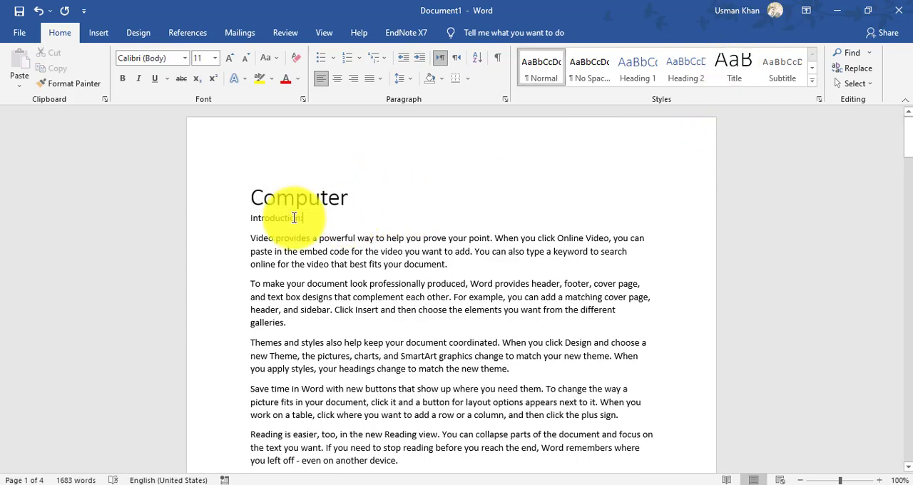
drag(308, 220, 244, 224)
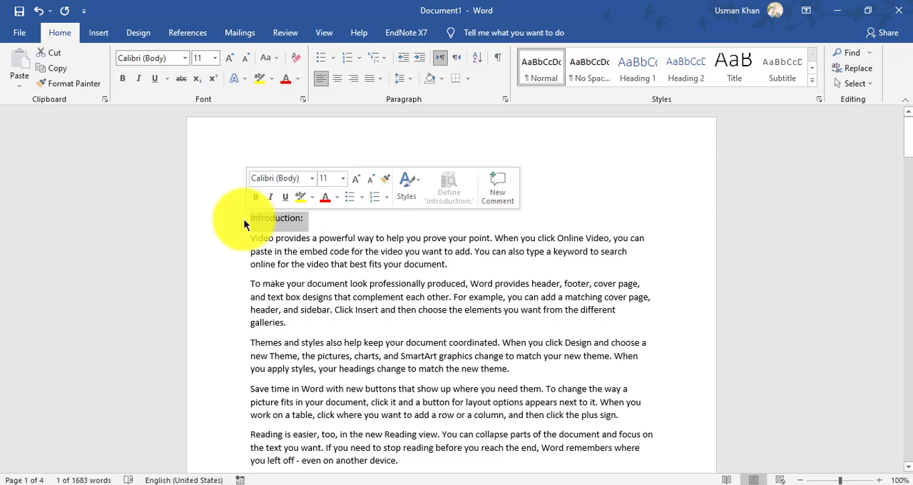
click(633, 66)
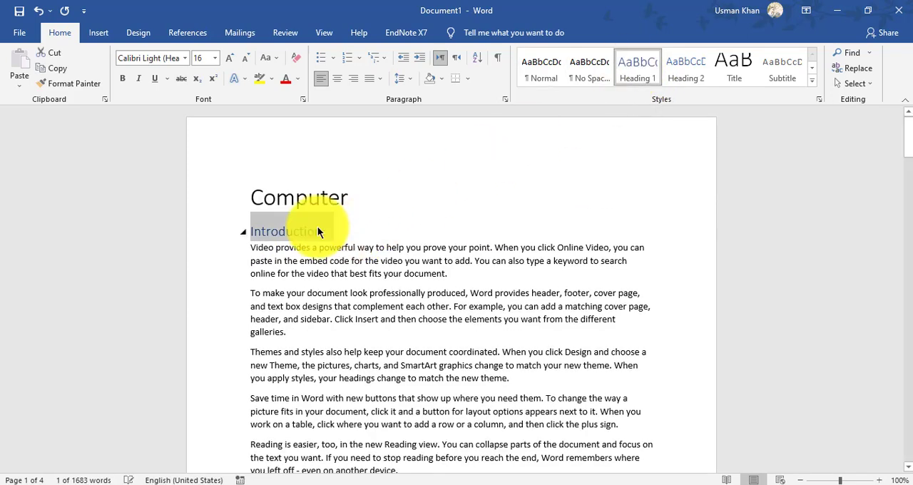
mouse_move(249, 234)
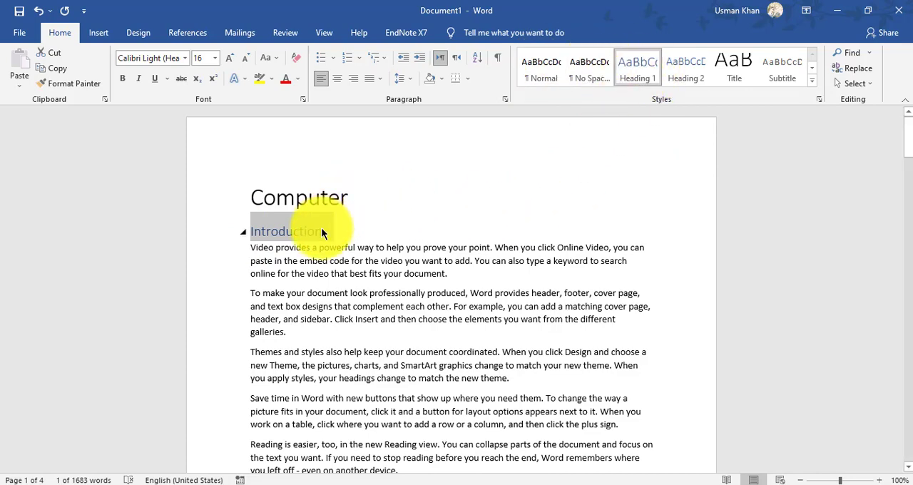
click(480, 248)
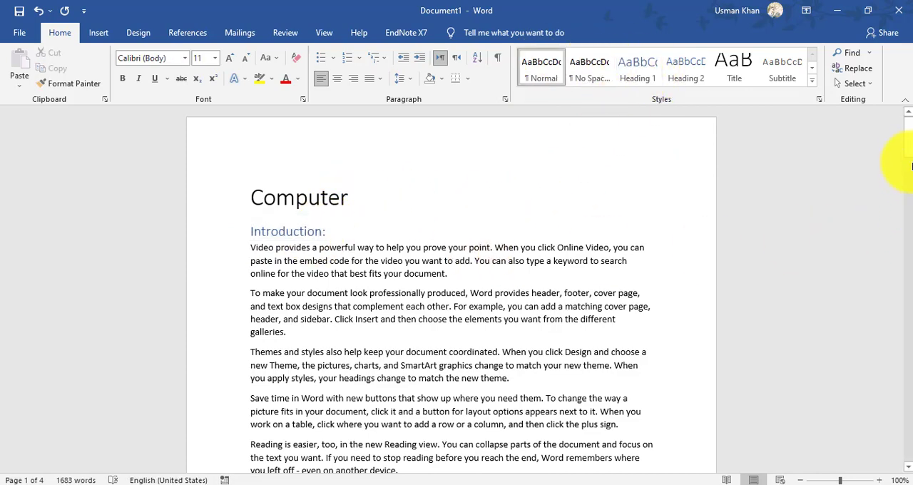
- Apply the Heading 1 style to the "Types of Computer:" and "Classification:" lines
drag(909, 141, 904, 187)
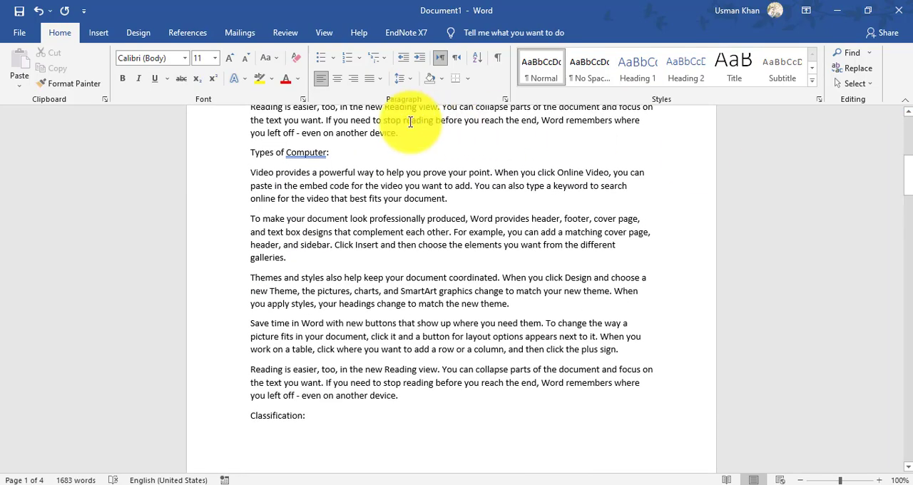
drag(332, 152, 243, 155)
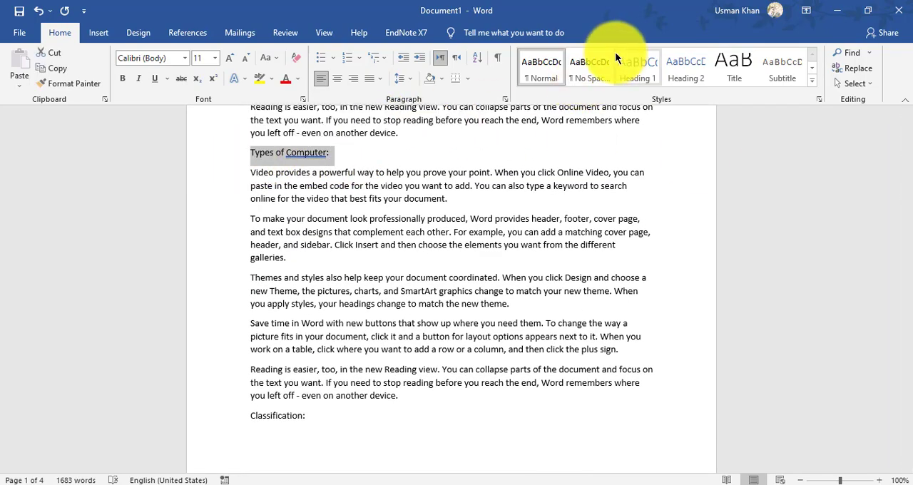
click(627, 74)
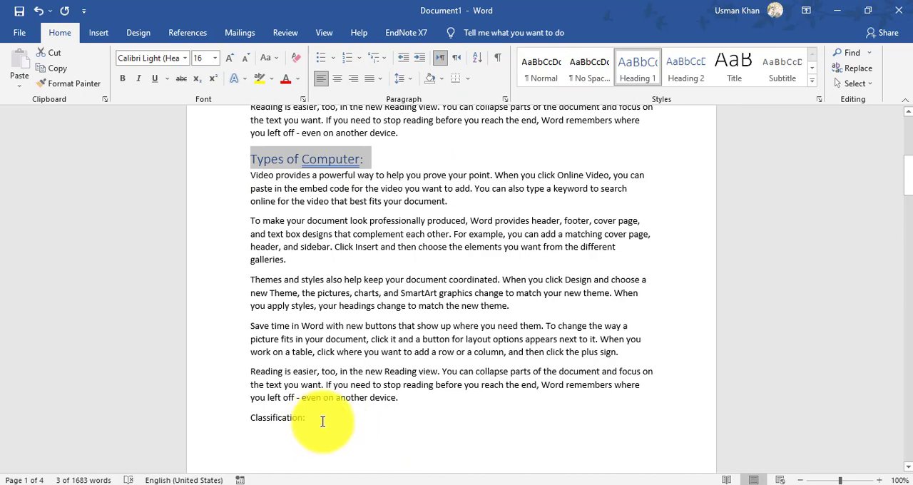
drag(322, 421, 247, 421)
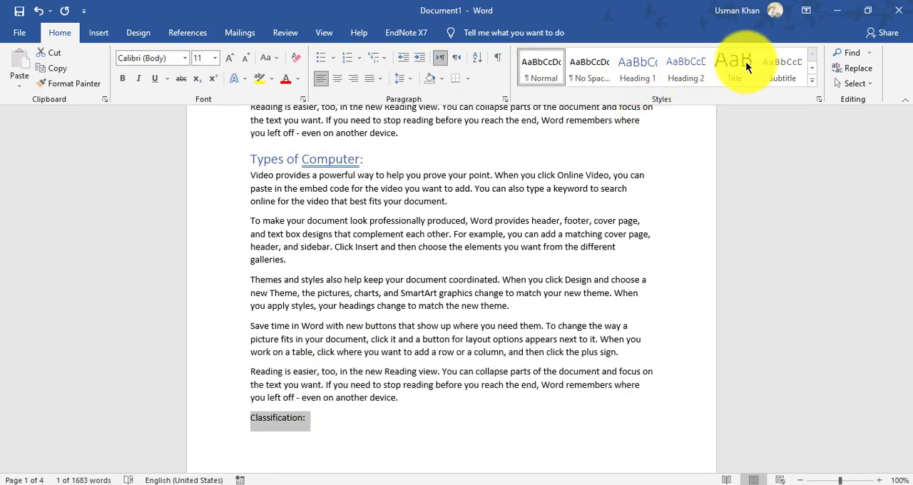
click(635, 65)
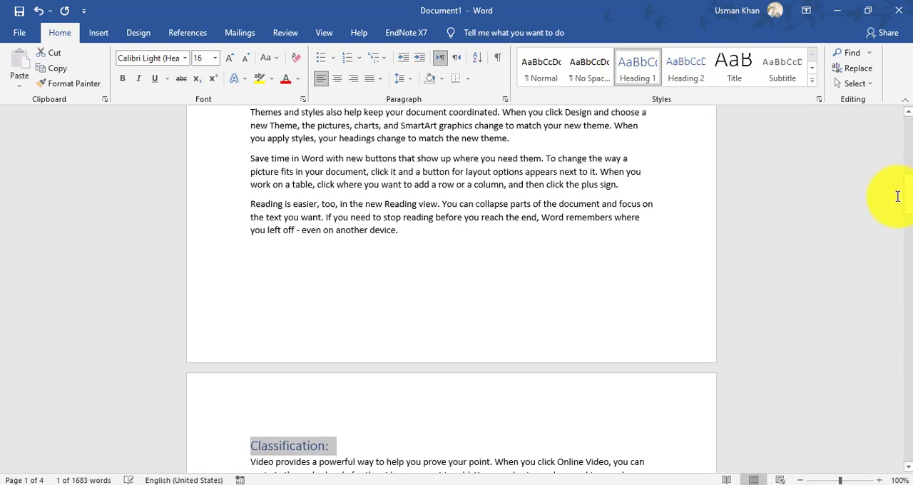
- Apply the Heading 1 style to the "CPU:" and "Memory:" lines
drag(907, 197, 907, 237)
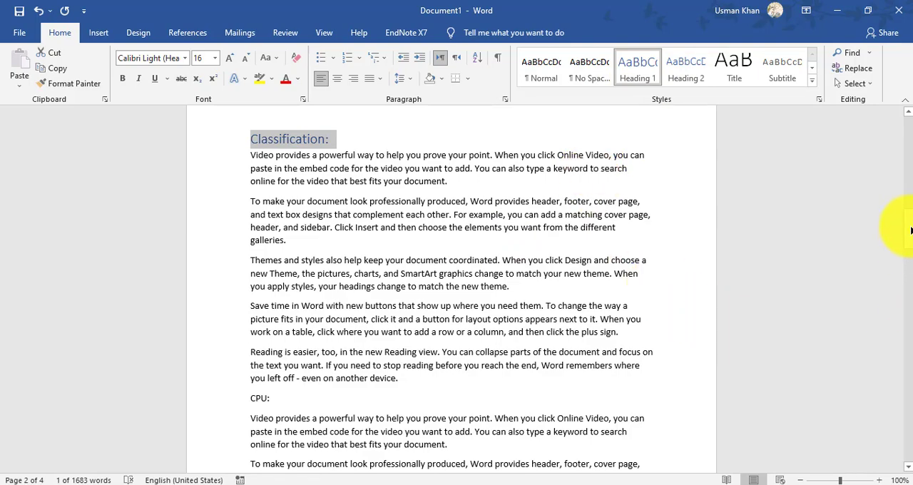
drag(910, 231, 909, 244)
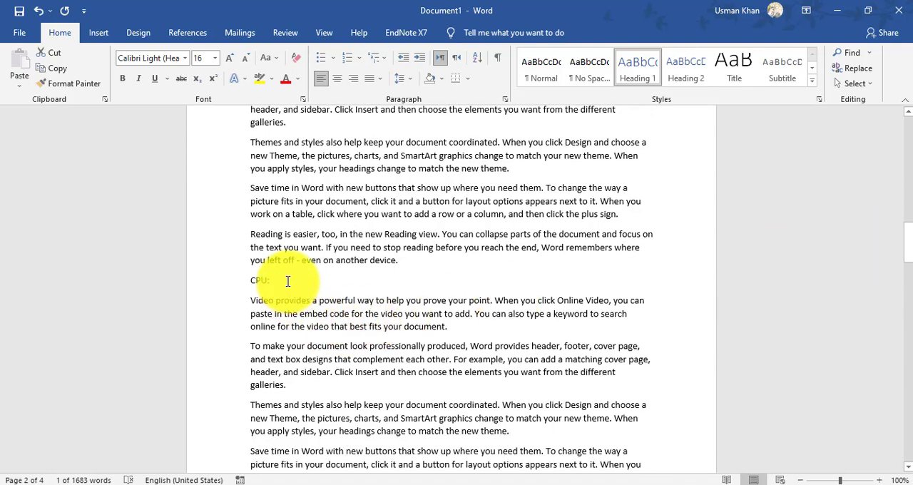
drag(286, 282, 247, 284)
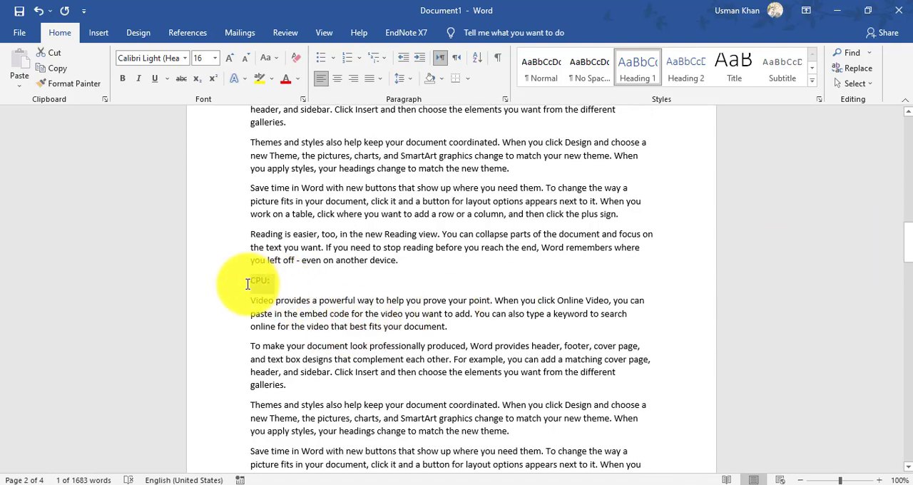
click(631, 70)
drag(910, 260, 908, 289)
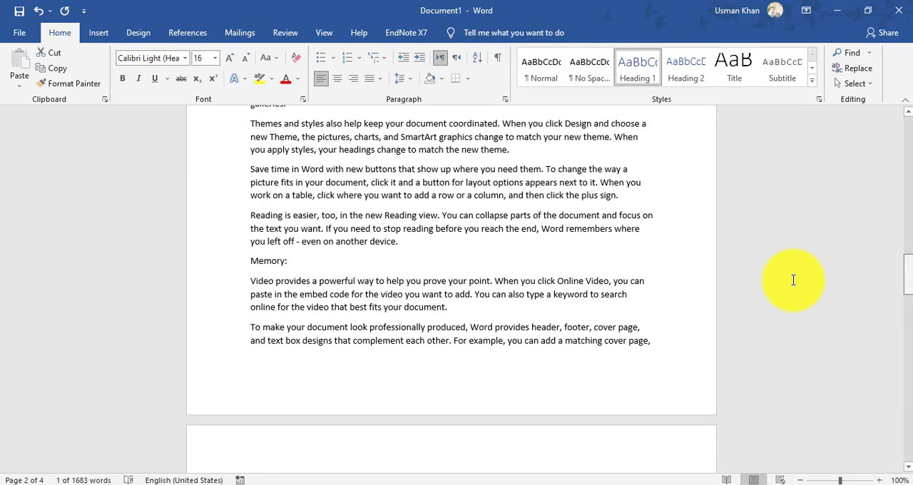
drag(289, 262, 249, 262)
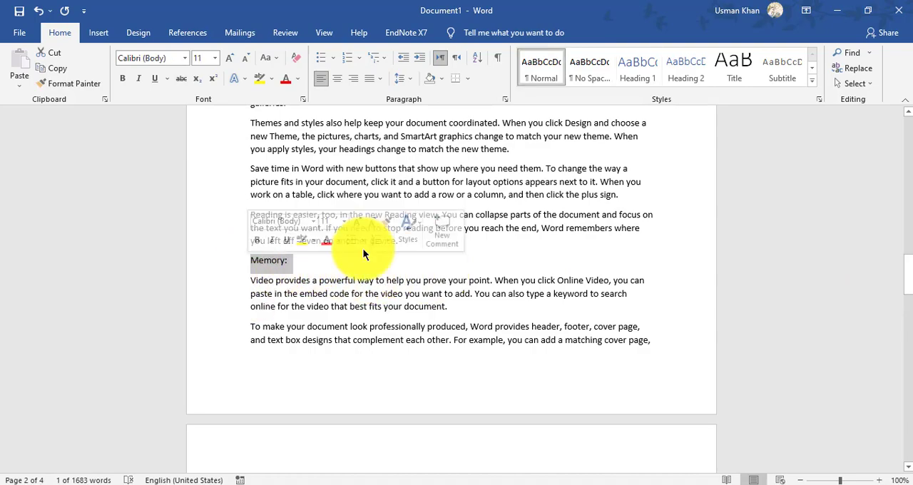
click(652, 63)
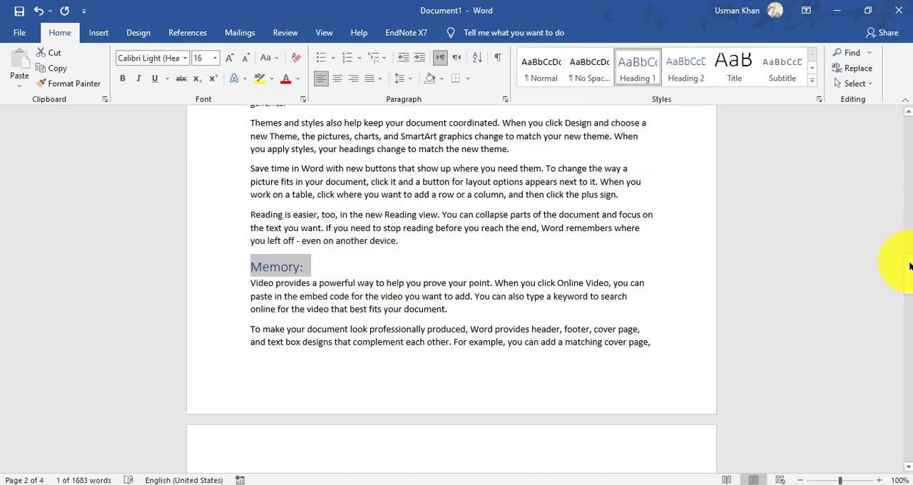
- Apply the Heading 1 style to the "Database:" and "Networking:" lines
drag(908, 288, 908, 305)
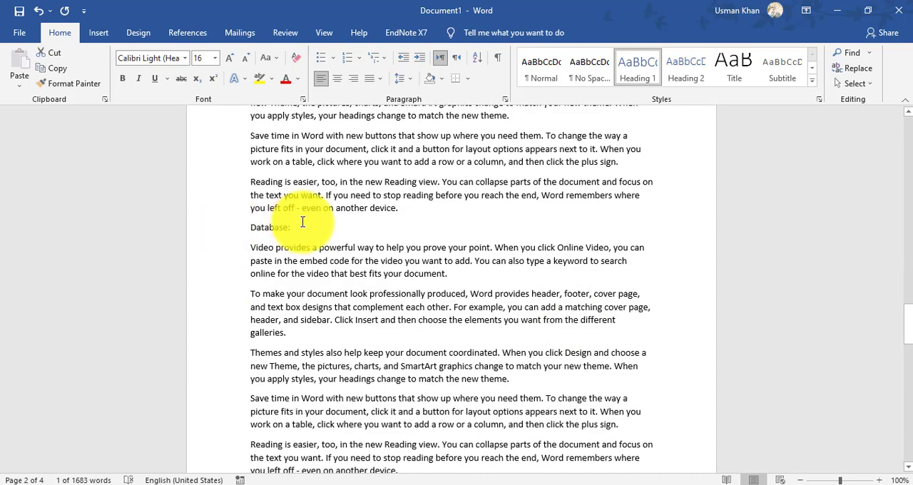
drag(277, 229, 231, 224)
click(628, 69)
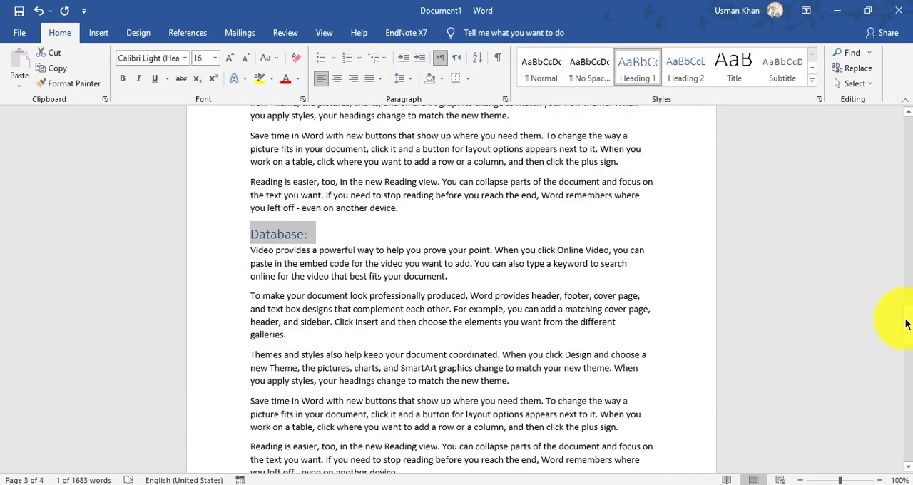
drag(907, 326, 889, 350)
drag(308, 223, 240, 224)
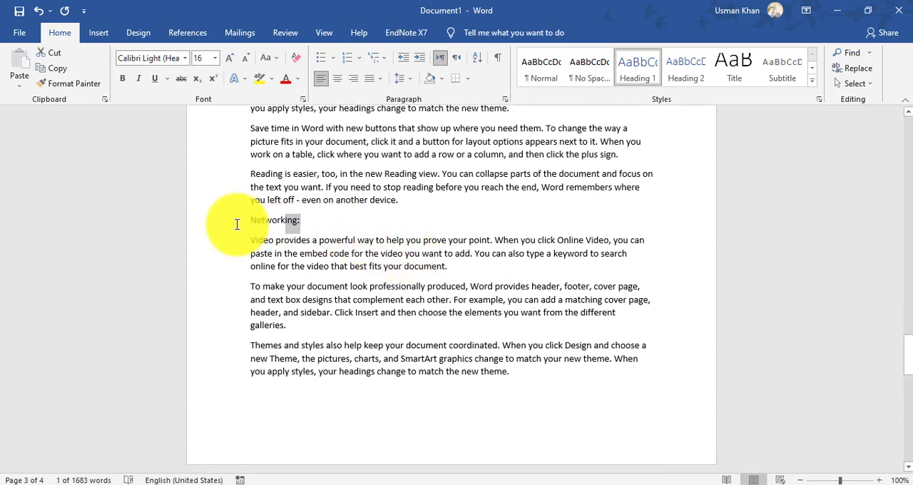
click(639, 63)
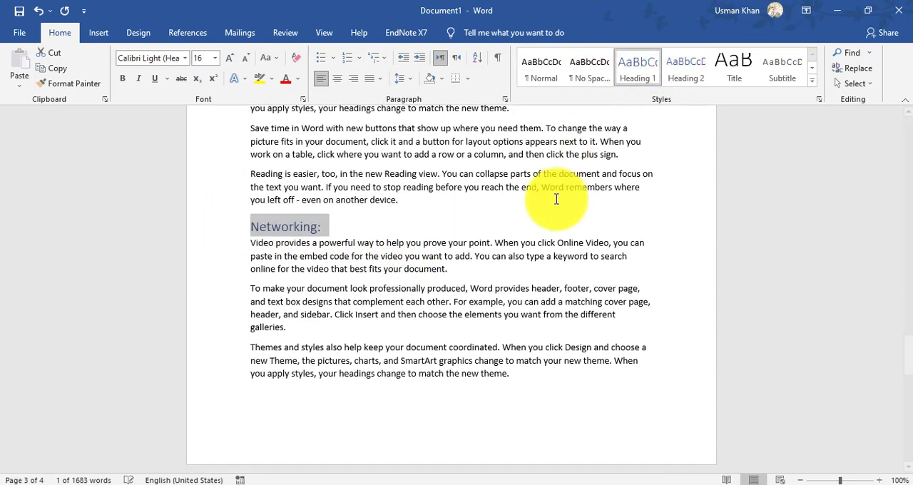
click(509, 199)
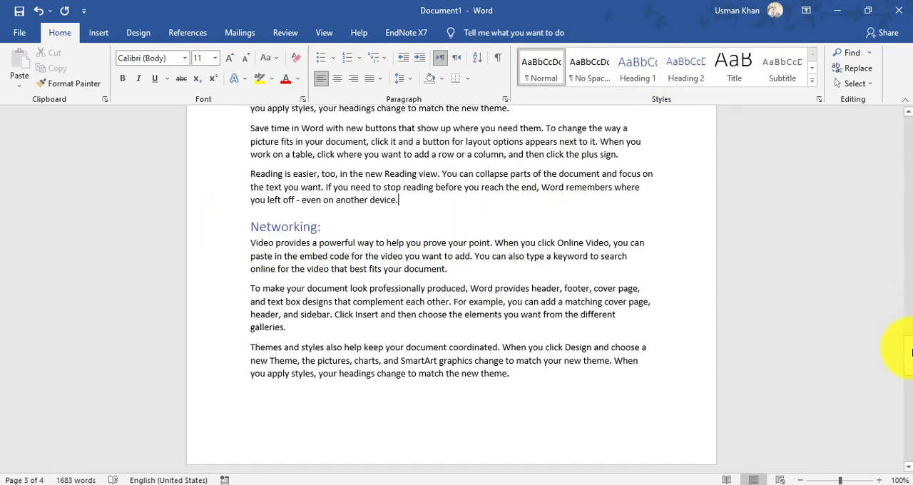
- Insert an empty line above the "Computer" title at the start of the document
drag(898, 401, 900, 107)
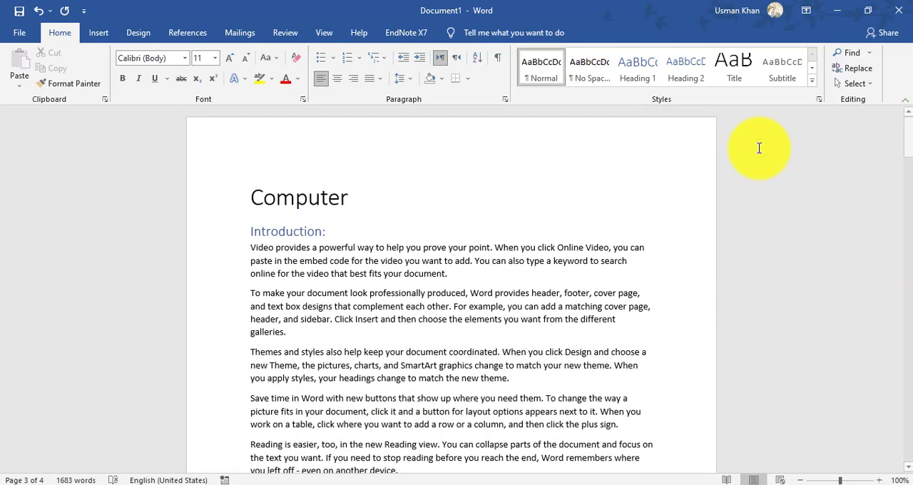
click(253, 191)
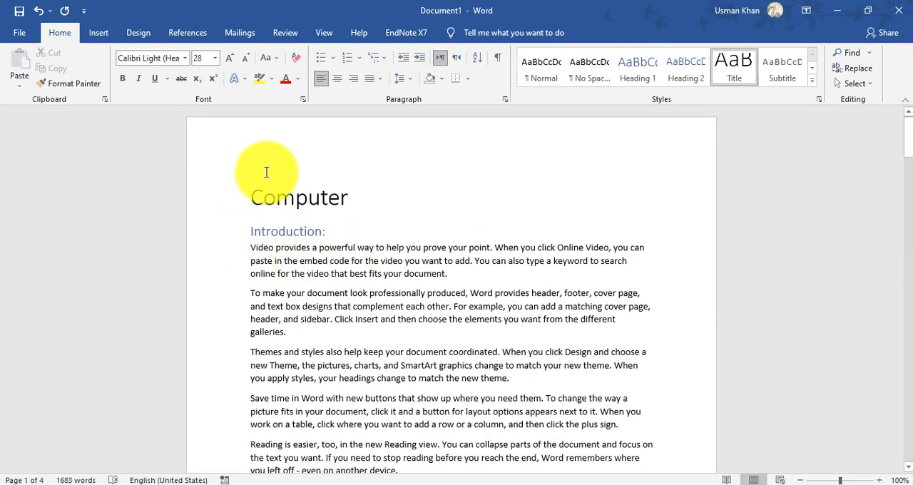
key(Return)
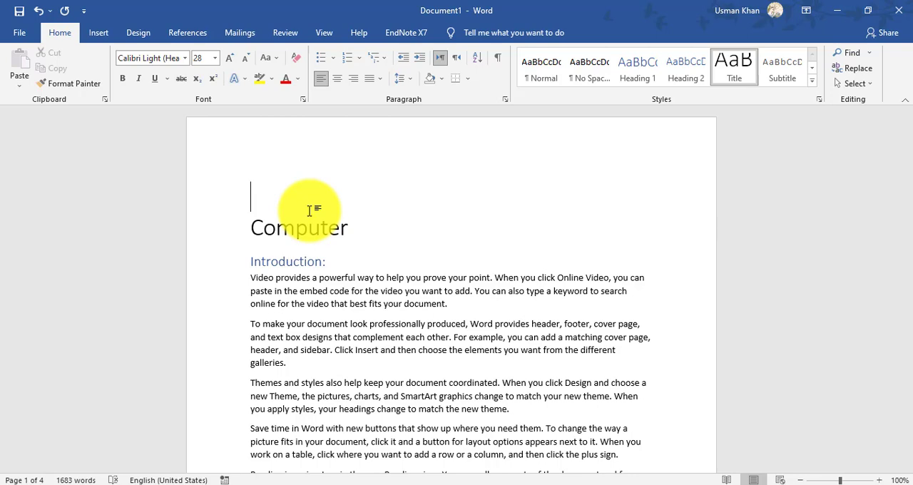
click(274, 197)
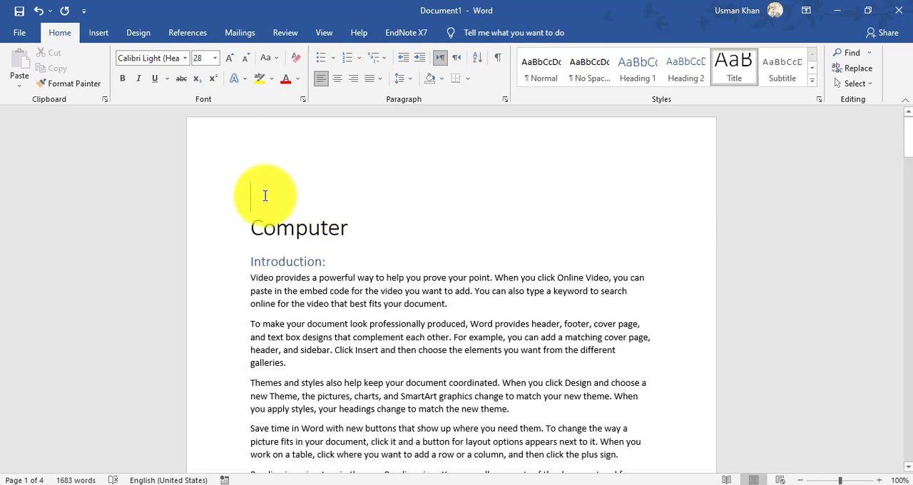
- Insert an Automatic Table 1 table of contents on the empty line above the "Computer" title
click(187, 30)
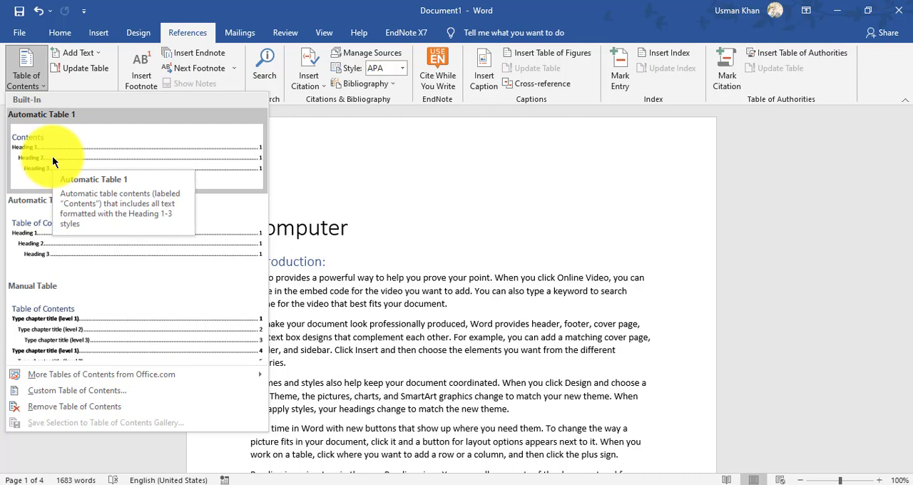
click(60, 33)
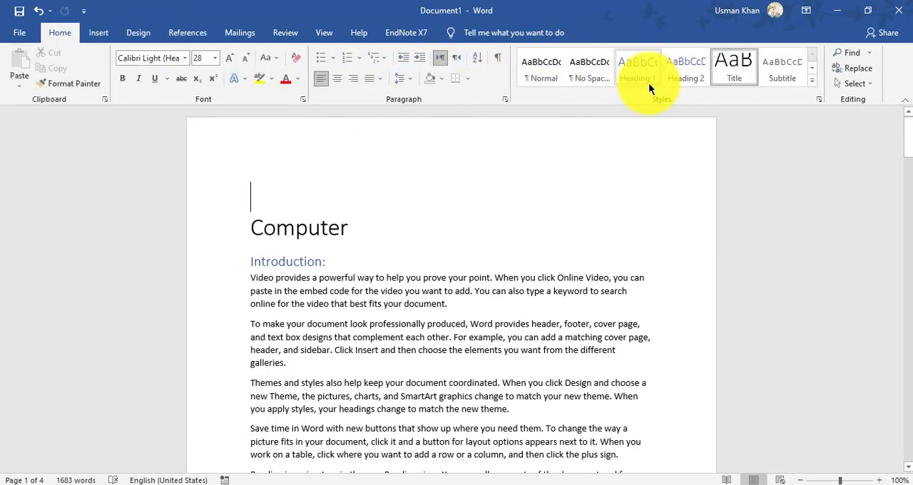
click(261, 189)
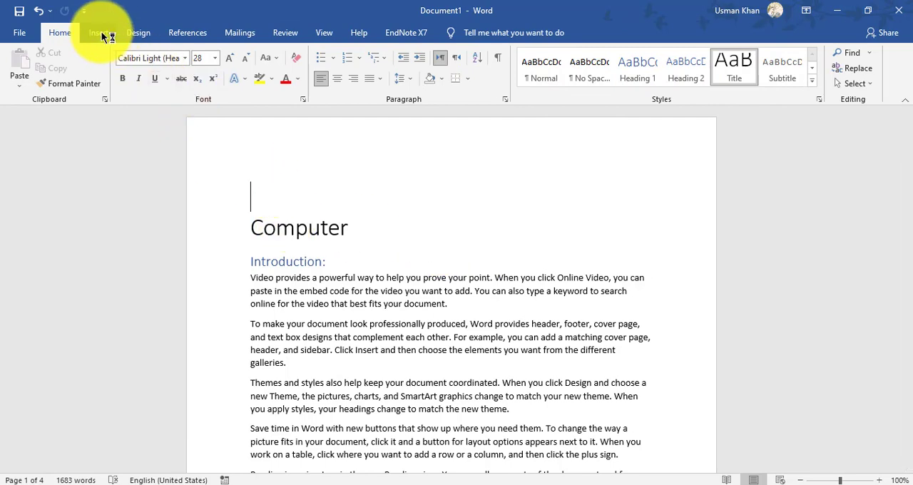
click(181, 32)
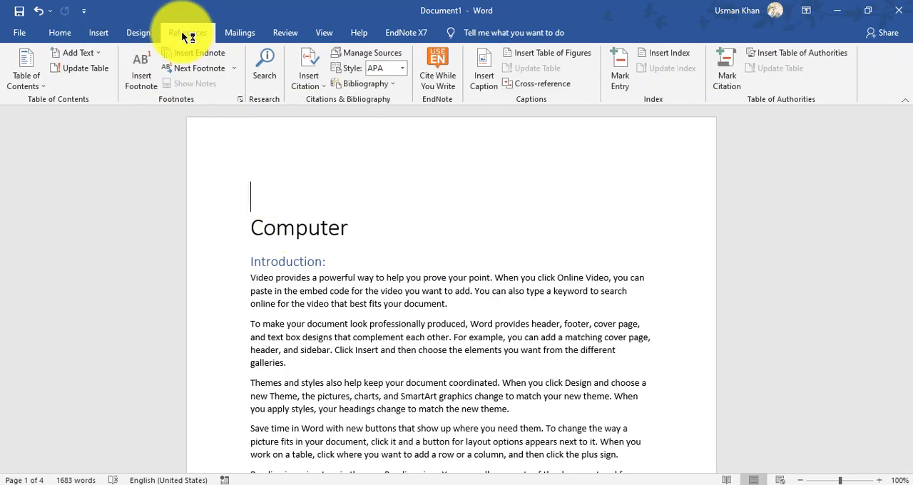
click(23, 76)
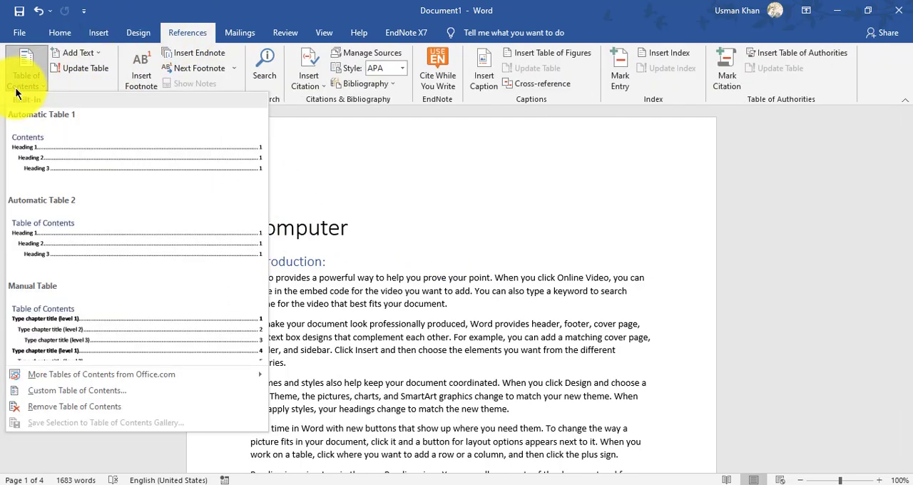
click(29, 153)
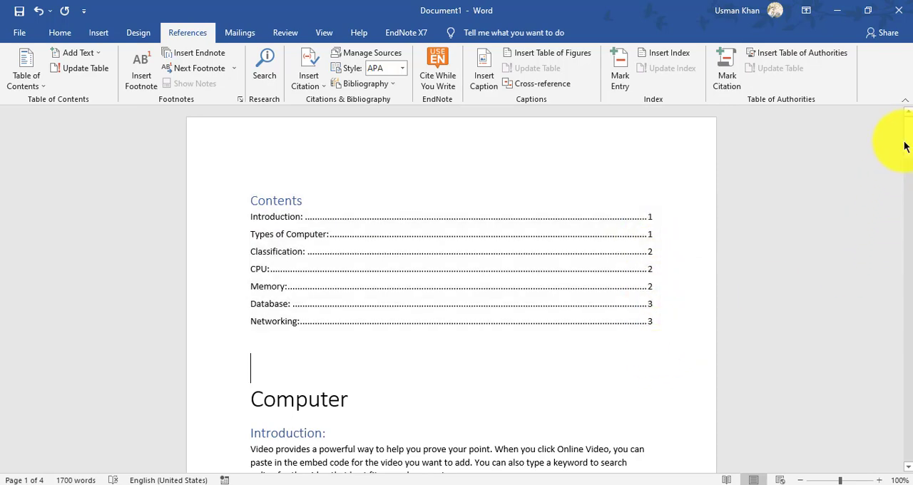
- Add blank lines between the table of contents and the "Computer" title so the title starts on the second page
mouse_move(908, 144)
mouse_down()
mouse_move(907, 214)
mouse_move(908, 160)
mouse_up()
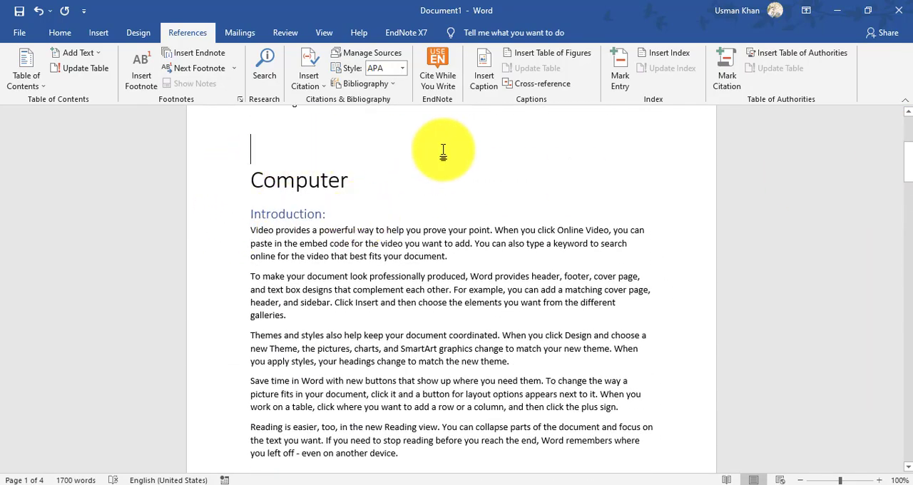
scroll(507, 169, up, 2)
scroll(499, 171, up, 1)
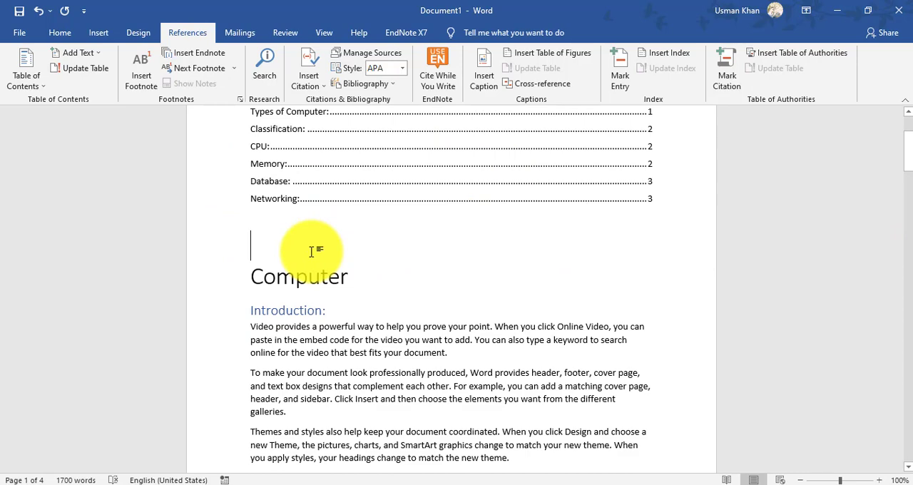
key(Return)
key(Return)
key(Return)
key(Return)
key(Return)
key(Return)
key(Return)
key(Return)
key(Return)
key(Return)
key(Return)
key(Return)
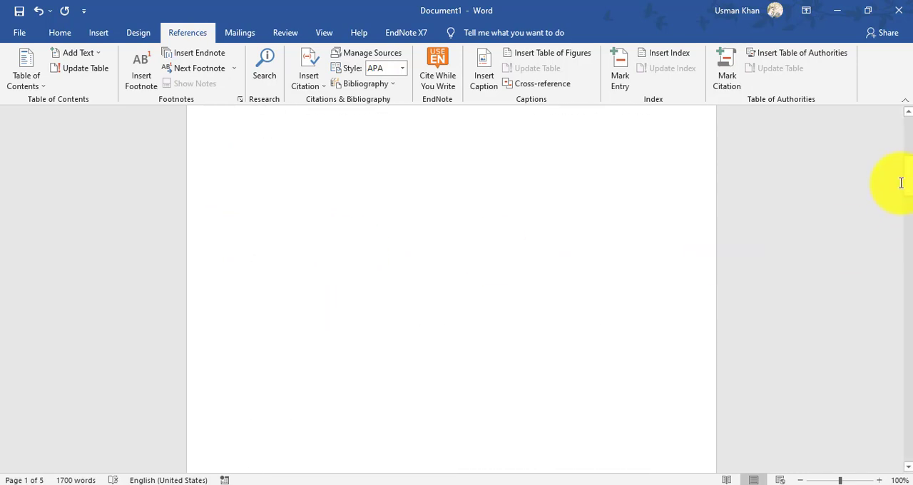
drag(908, 170, 907, 194)
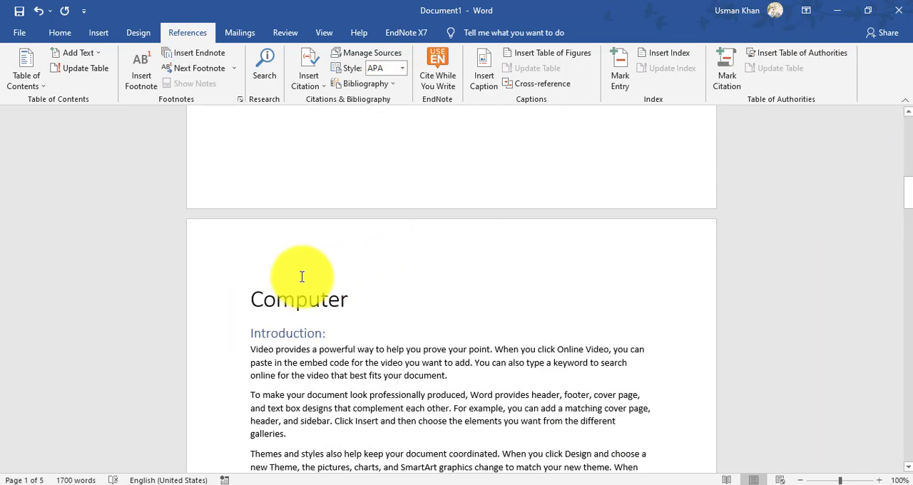
click(269, 276)
click(269, 250)
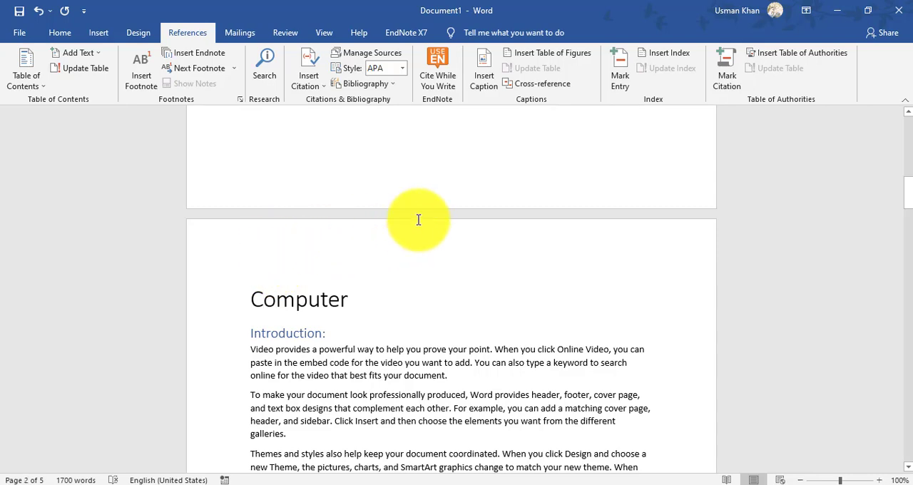
click(421, 279)
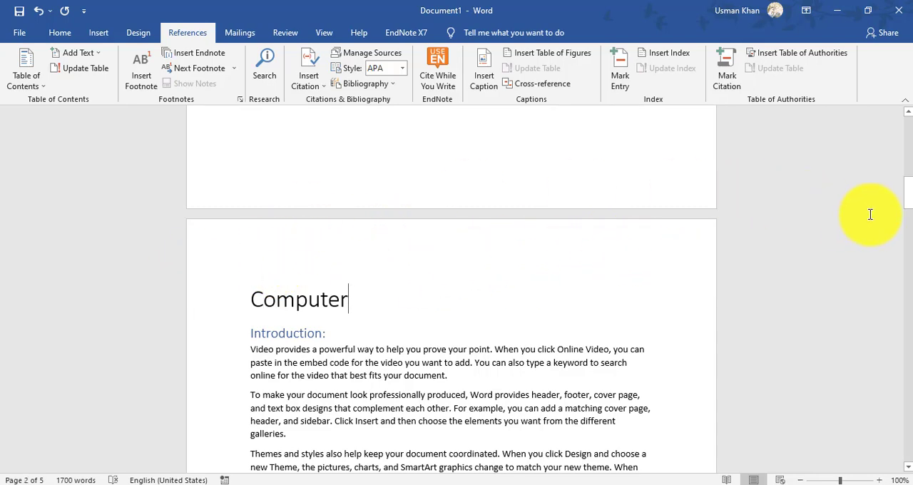
- Follow the "Database:" entry in the table of contents to its section in the document
drag(908, 193, 900, 127)
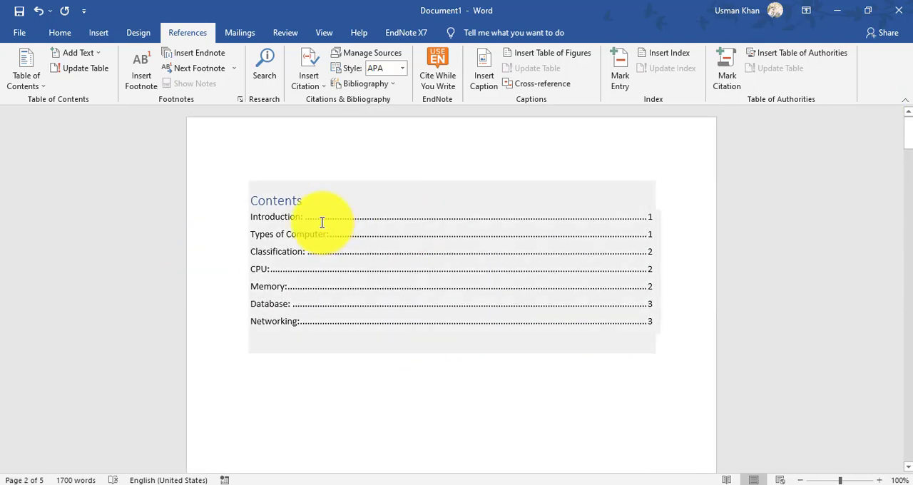
click(317, 229)
click(387, 393)
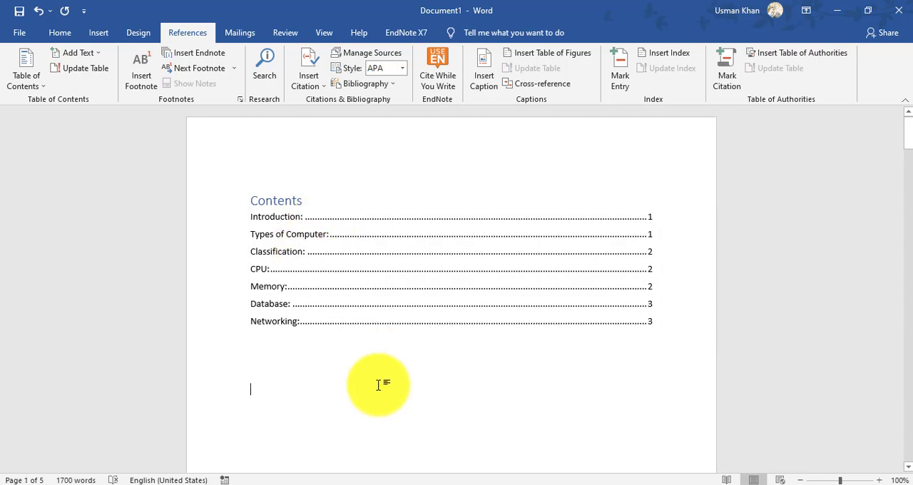
click(268, 303)
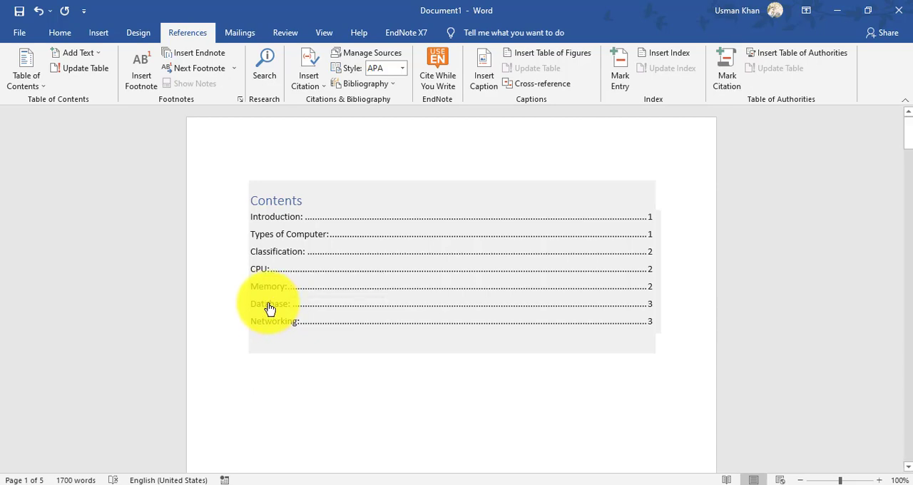
ctrl+click(268, 305)
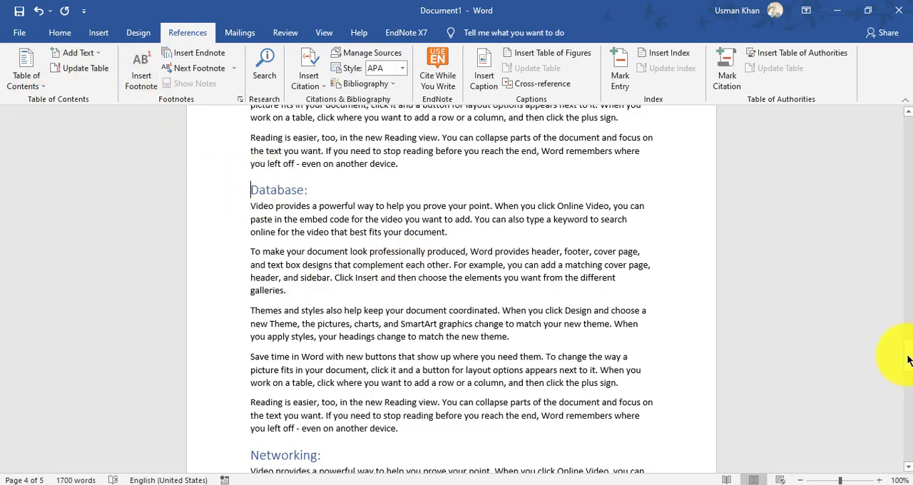
- Make the "Introduction:" heading below the "Computer" title bold
drag(908, 361, 907, 214)
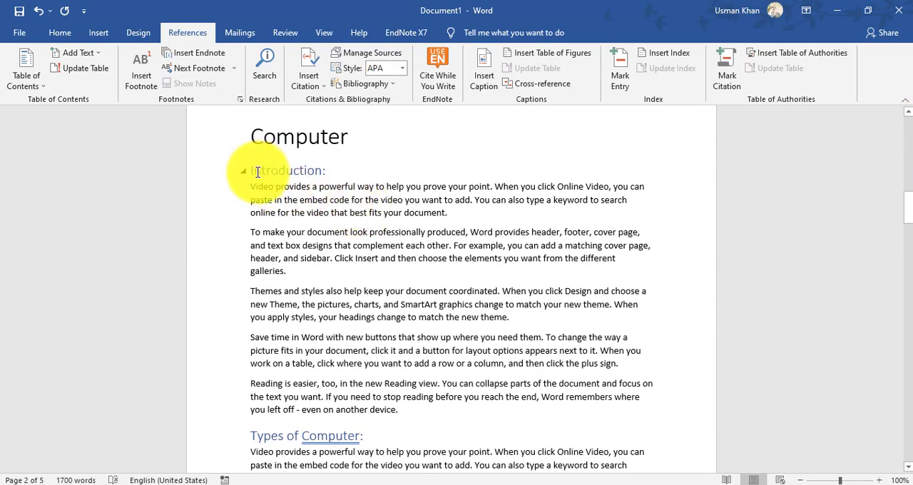
drag(332, 171, 244, 169)
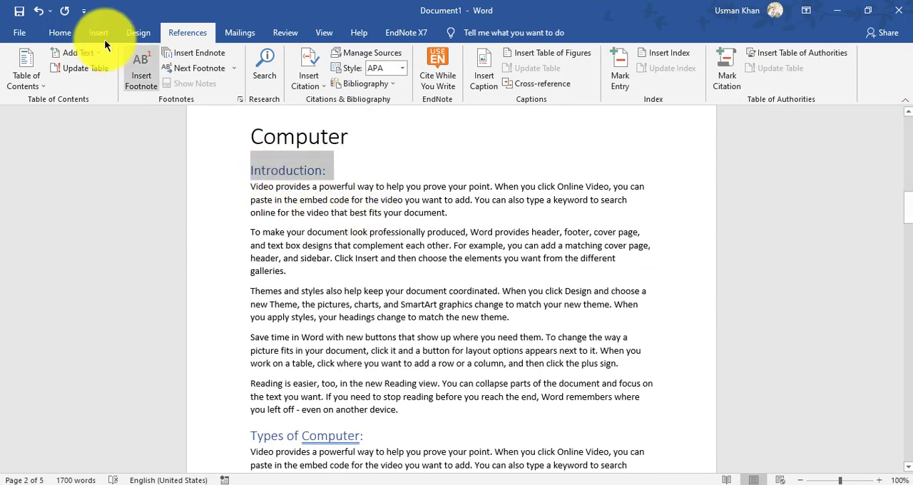
click(52, 32)
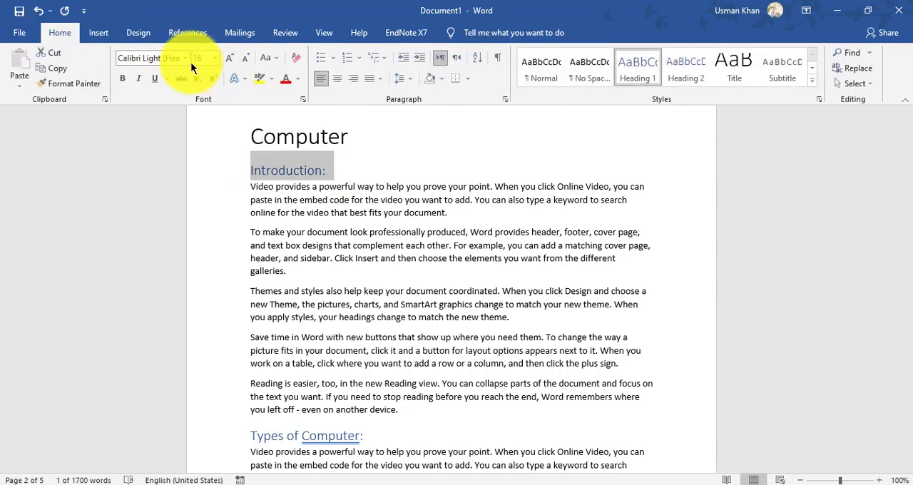
click(122, 77)
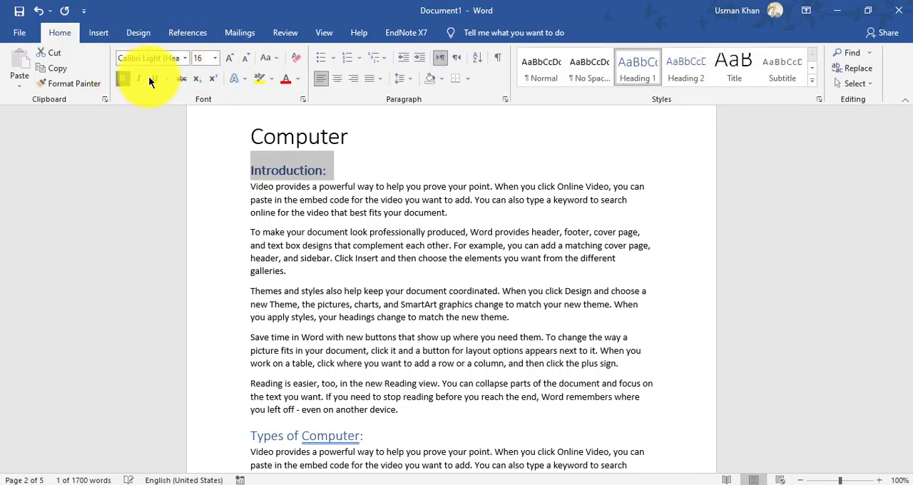
- Colour the "Introduction:" heading green and copy its formatting to the "Types of Computer:" heading
click(299, 80)
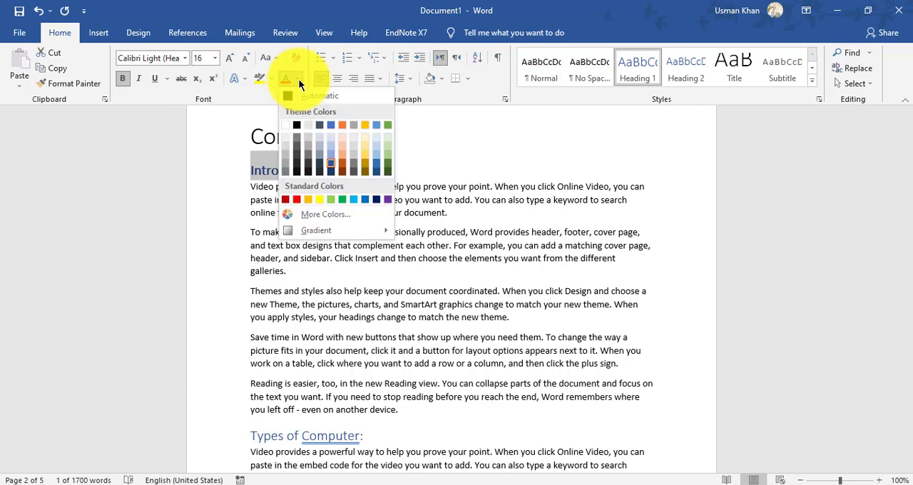
click(343, 199)
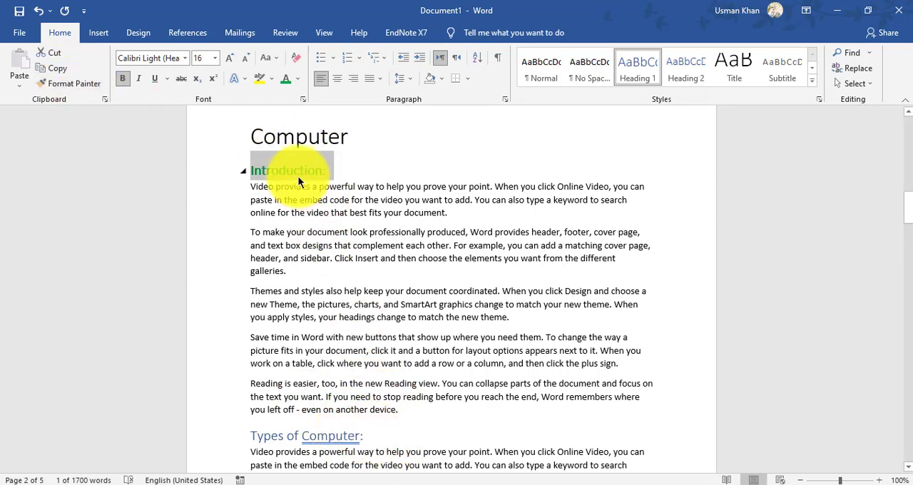
click(69, 84)
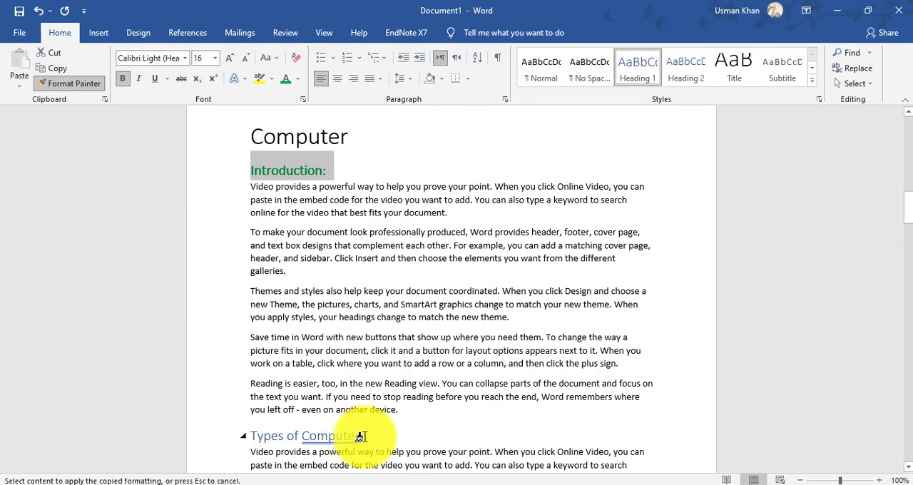
drag(362, 435, 240, 431)
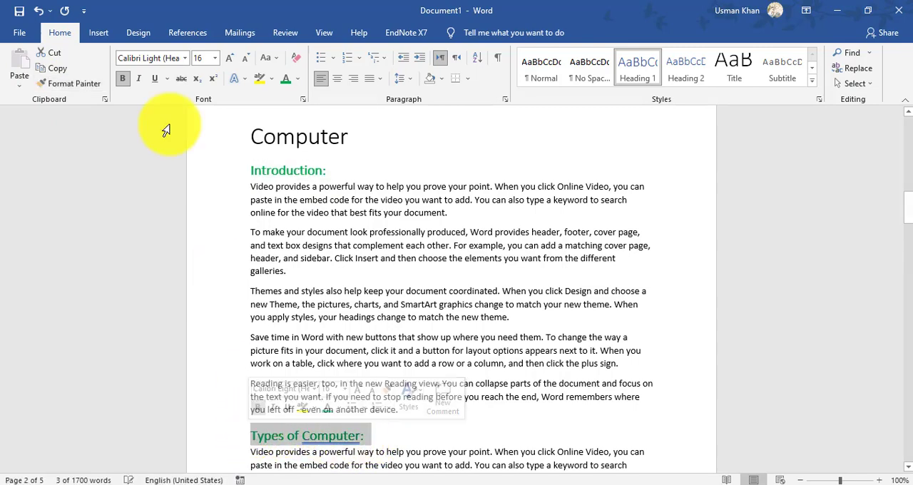
- Copy the bold green heading formatting to the "Classification:" and "CPU:" headings with Format Painter
click(71, 84)
drag(905, 221, 896, 282)
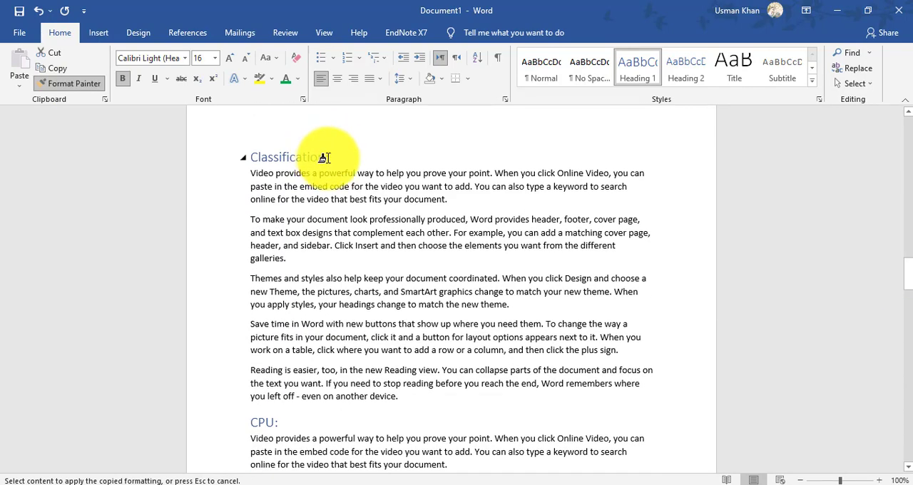
drag(331, 158, 228, 154)
click(99, 83)
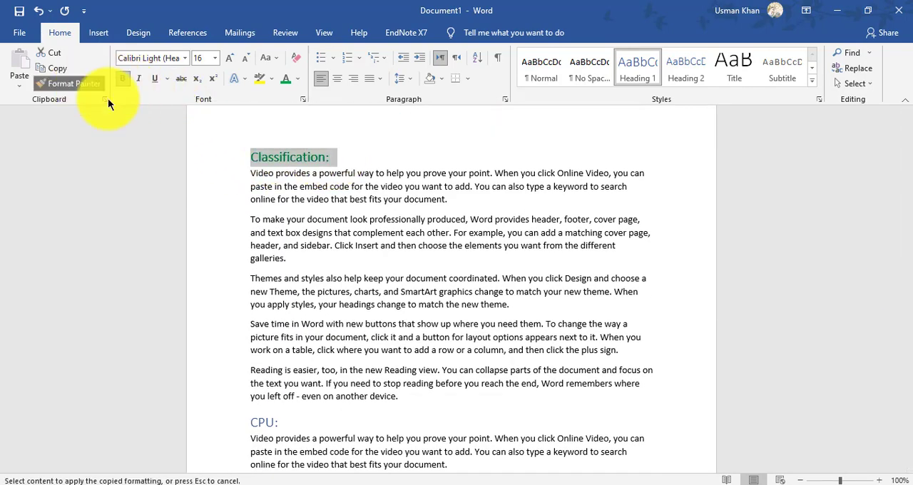
drag(907, 280, 893, 296)
drag(288, 181, 238, 181)
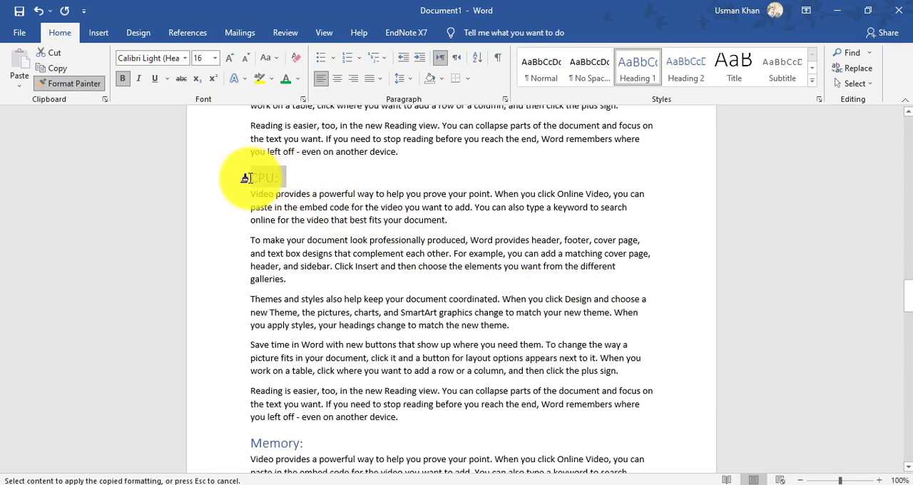
- Copy the bold green heading formatting to the "Memory:", "Database:" and "Networking:" headings with Format Painter
click(85, 83)
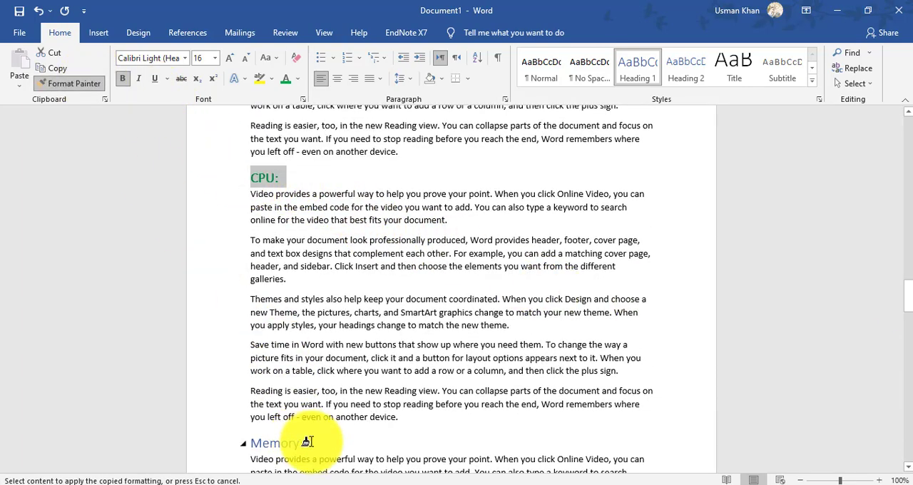
drag(307, 443, 244, 443)
click(96, 83)
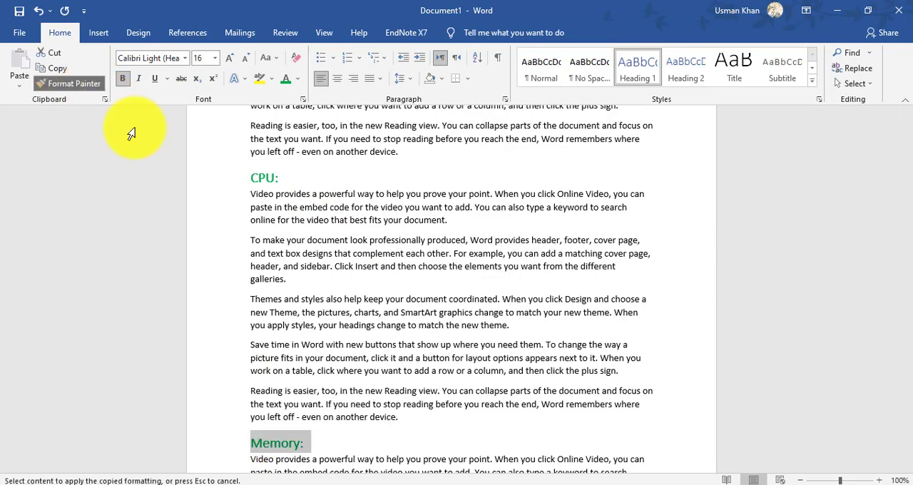
drag(911, 292, 910, 349)
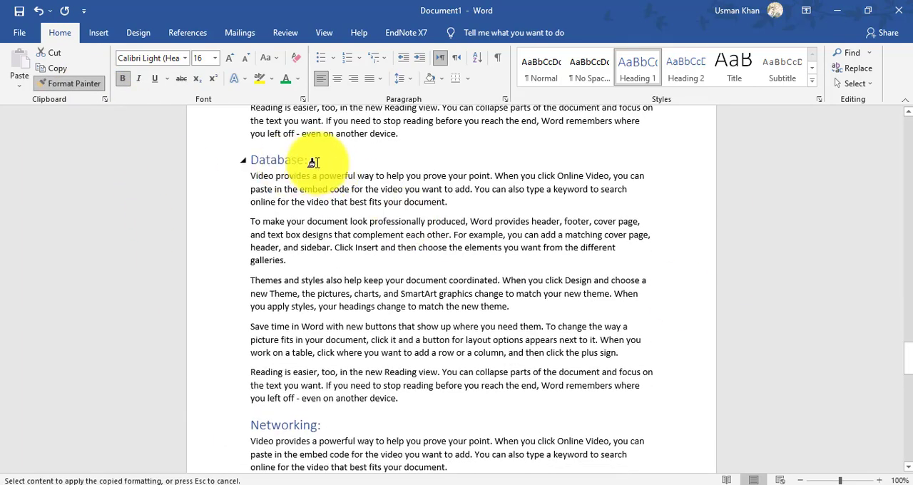
drag(313, 160, 235, 162)
click(63, 87)
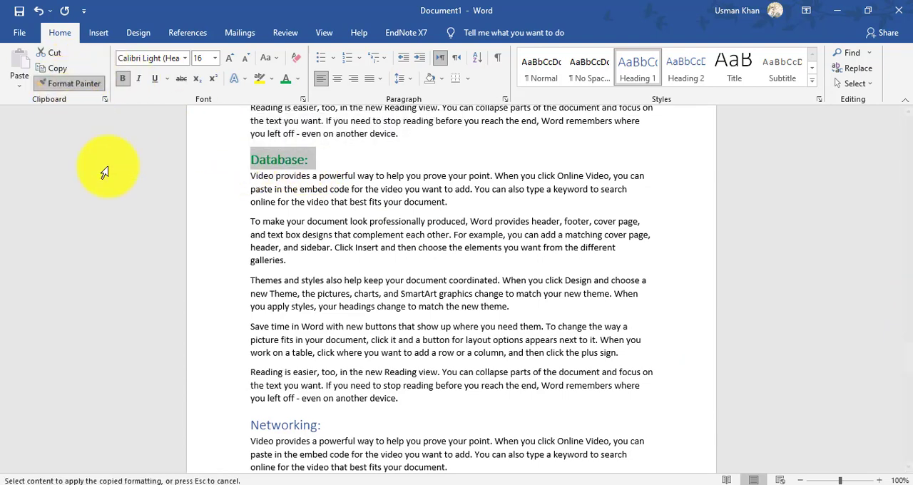
drag(329, 427, 235, 422)
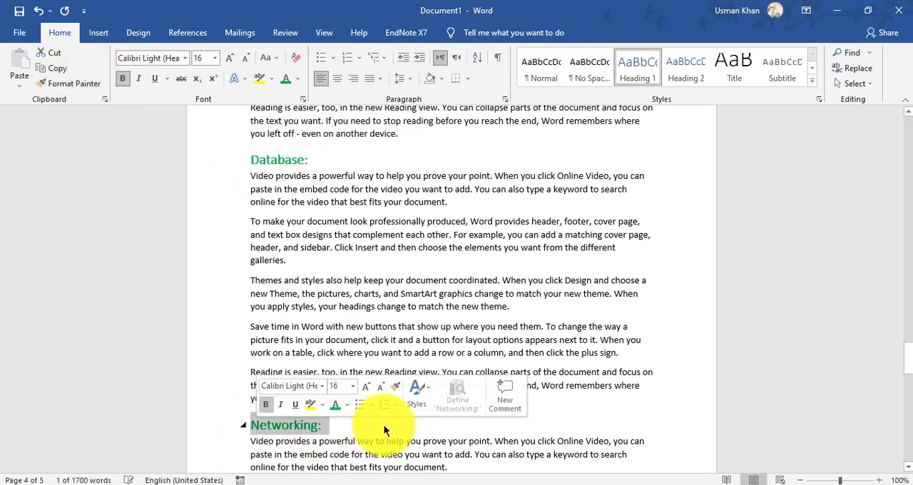
- Update the entire table of contents on the first page, including its entries and page numbers
drag(904, 355, 897, 135)
click(342, 171)
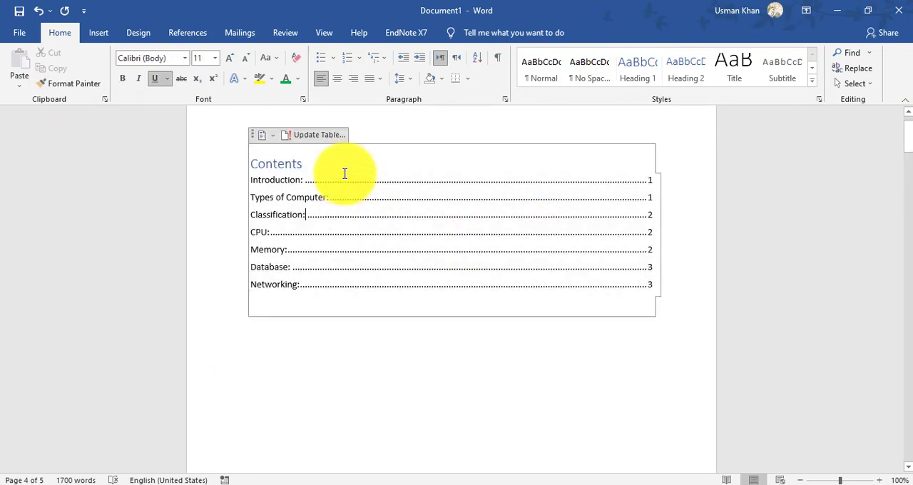
click(319, 135)
click(426, 248)
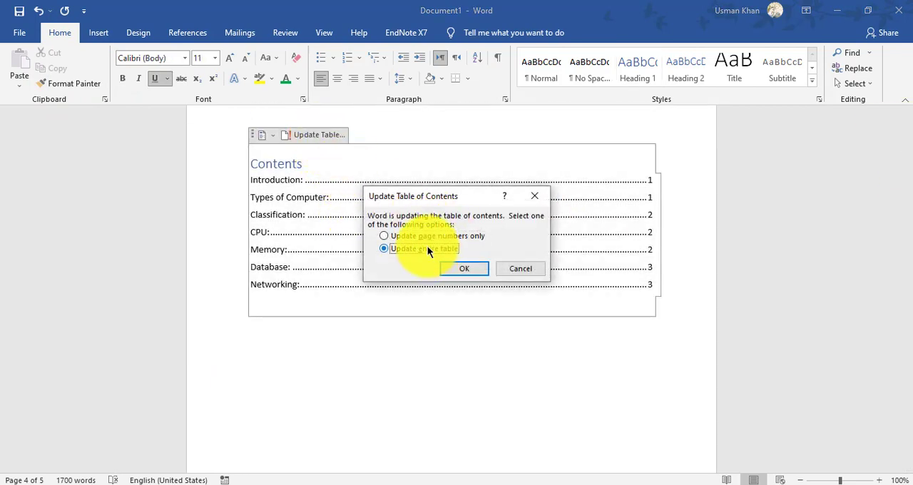
click(468, 270)
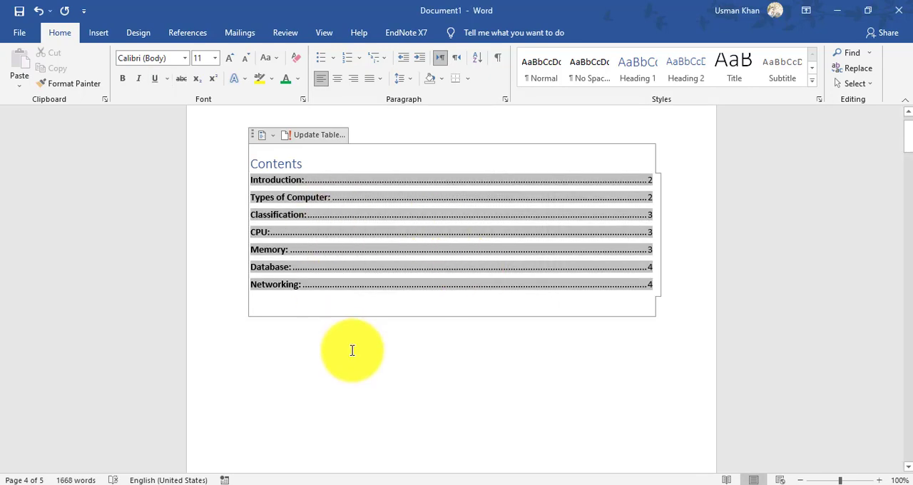
click(350, 350)
- Center the "Contents" title of the table of contents
drag(314, 164, 251, 165)
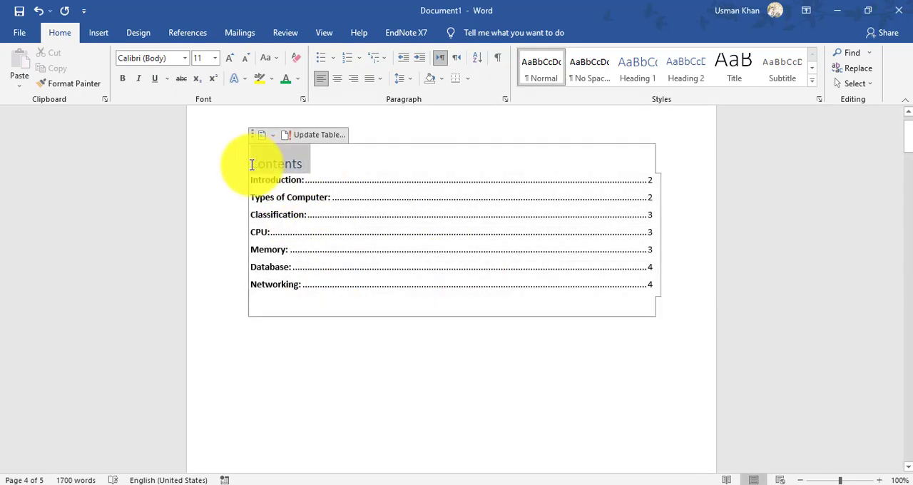
key(ctrl+e)
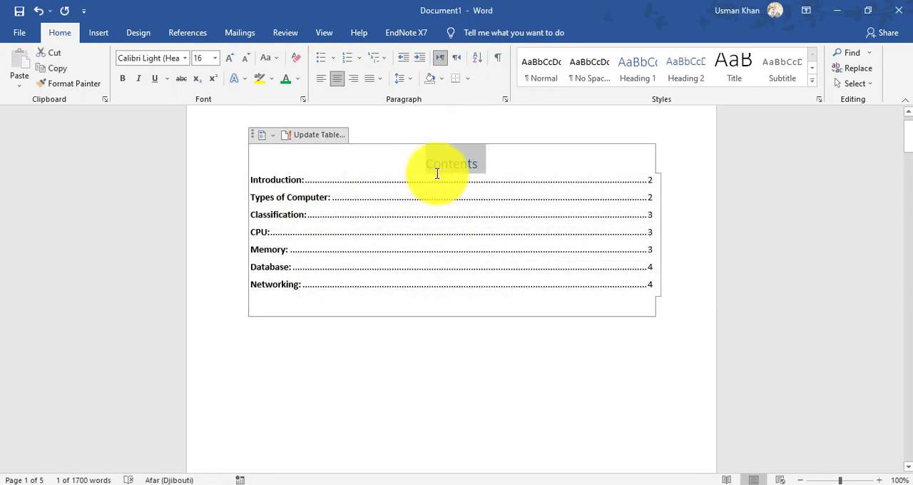
click(184, 59)
click(418, 440)
click(378, 154)
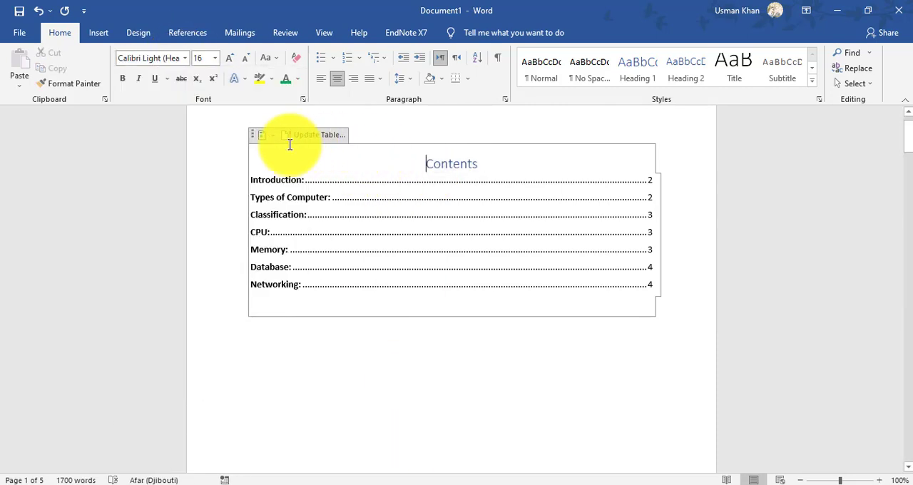
- Set the font of the whole table of contents to Times New Roman
click(251, 141)
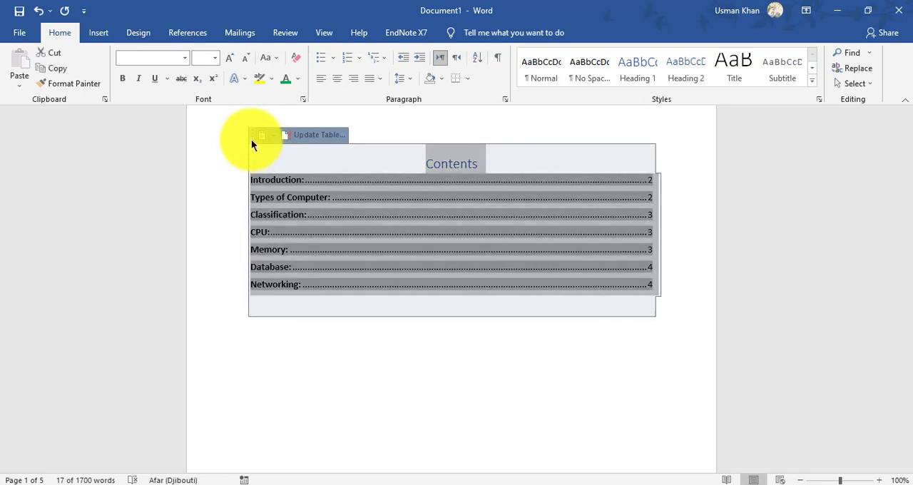
click(184, 59)
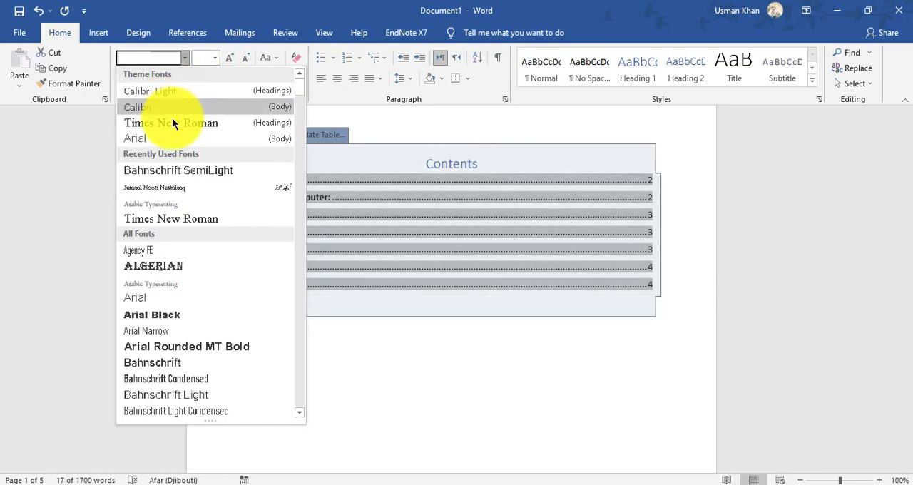
click(172, 120)
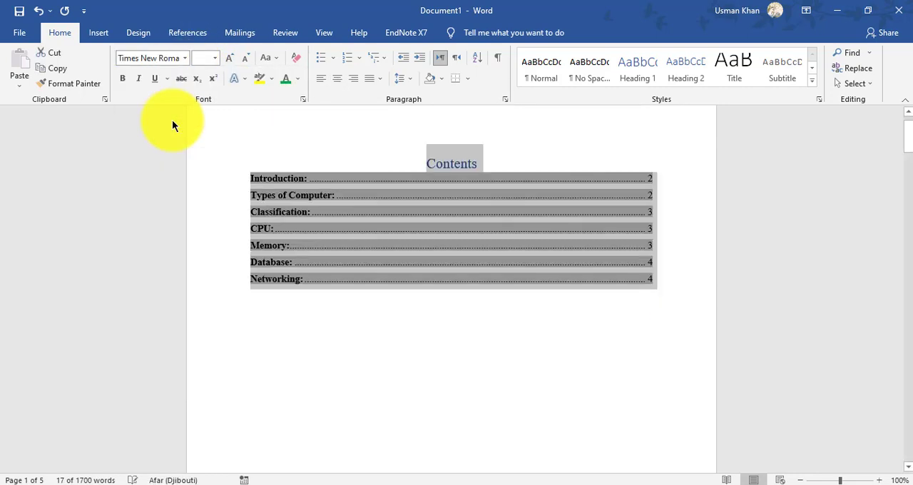
click(215, 58)
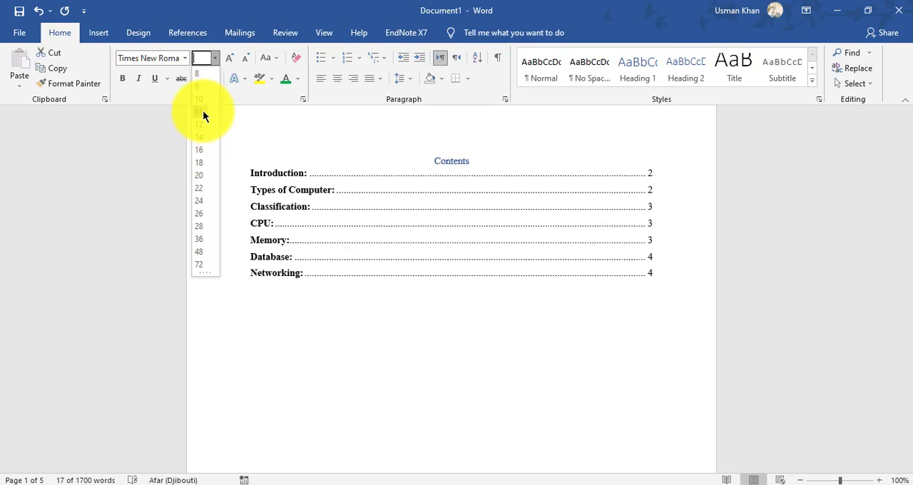
click(572, 167)
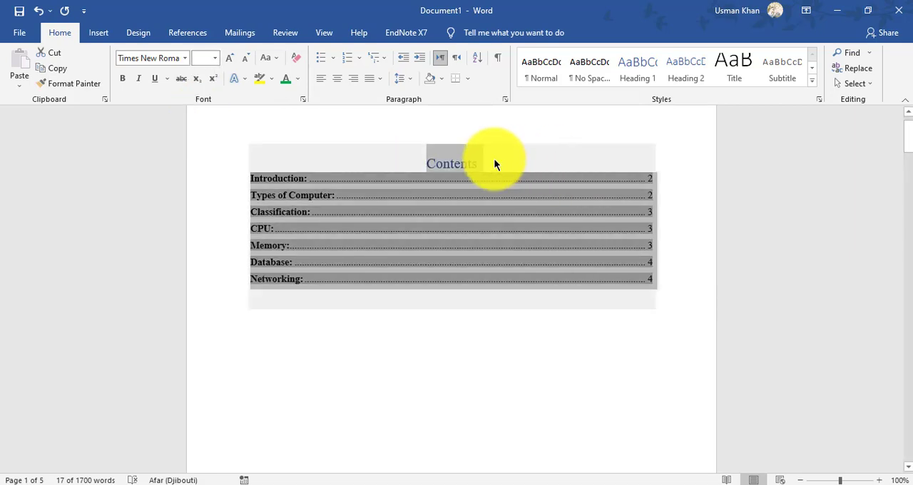
- Enlarge the "Contents" title of the table of contents to 20 pt
click(482, 164)
drag(456, 159, 418, 159)
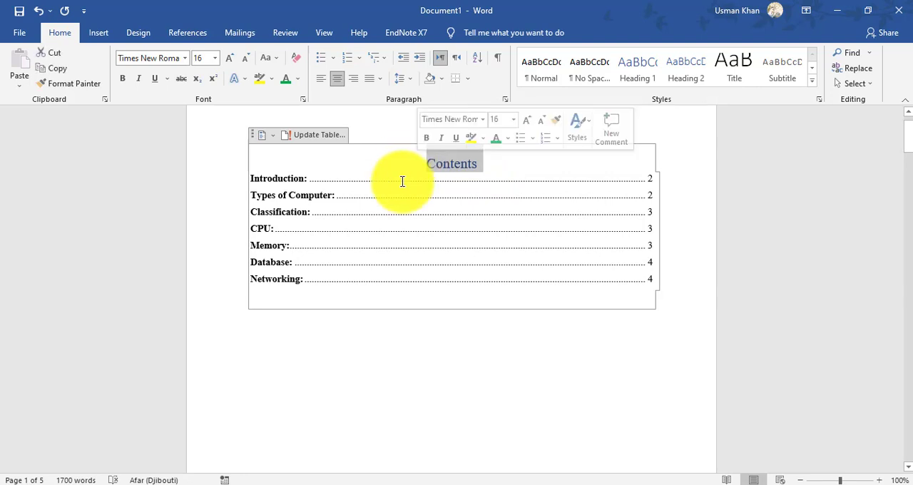
click(229, 57)
click(229, 57)
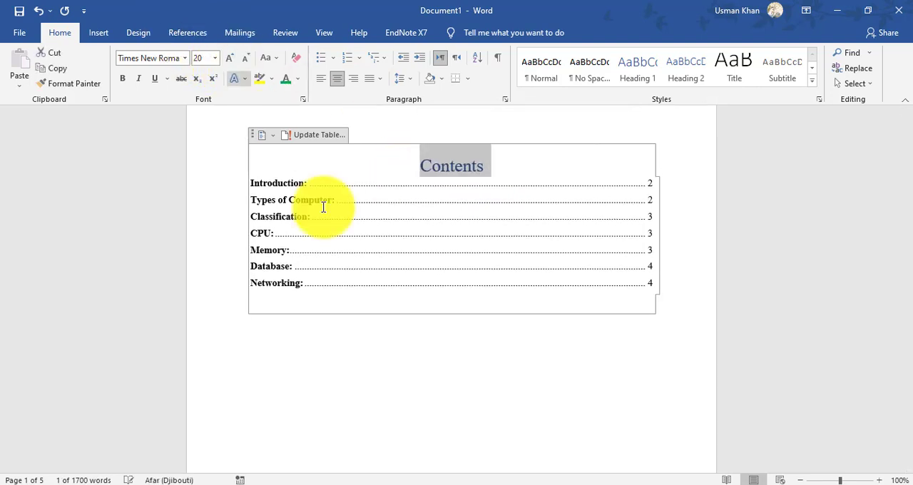
click(468, 356)
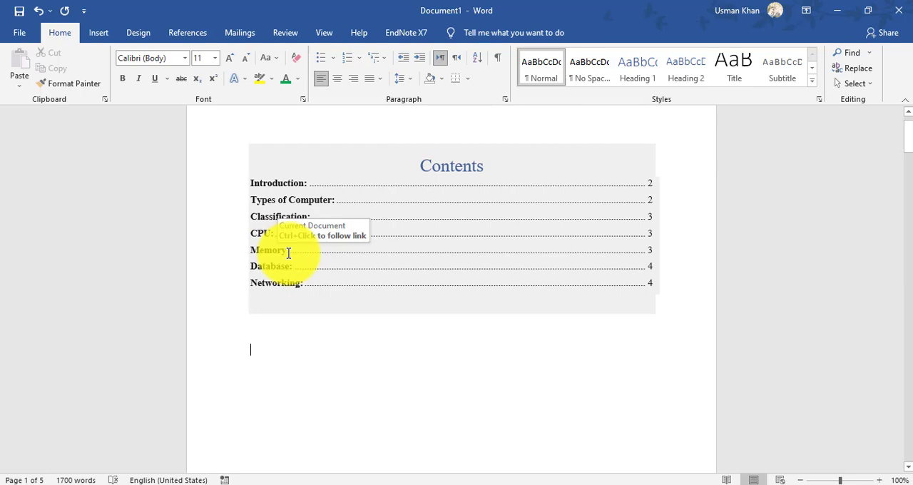
- Insert the line "Volatile:" before the second paragraph of the Memory section, with its spelling corrected
drag(905, 145, 904, 303)
scroll(905, 321, down, 1)
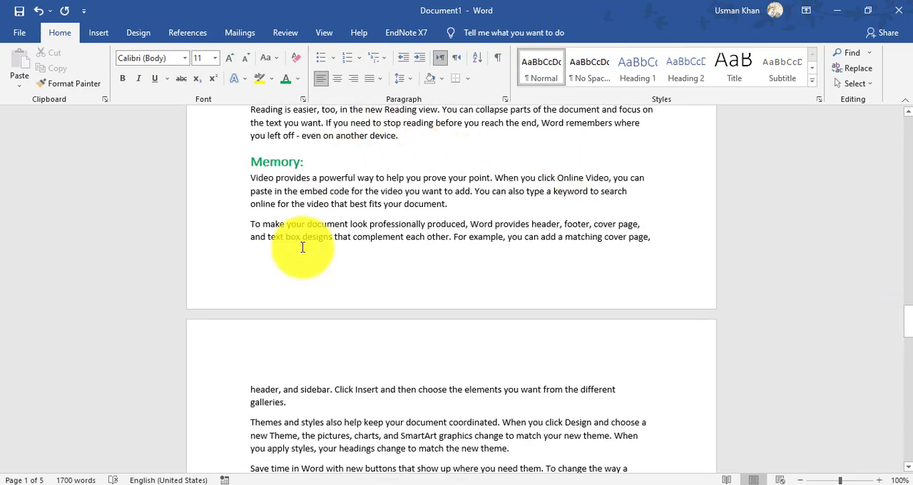
click(243, 225)
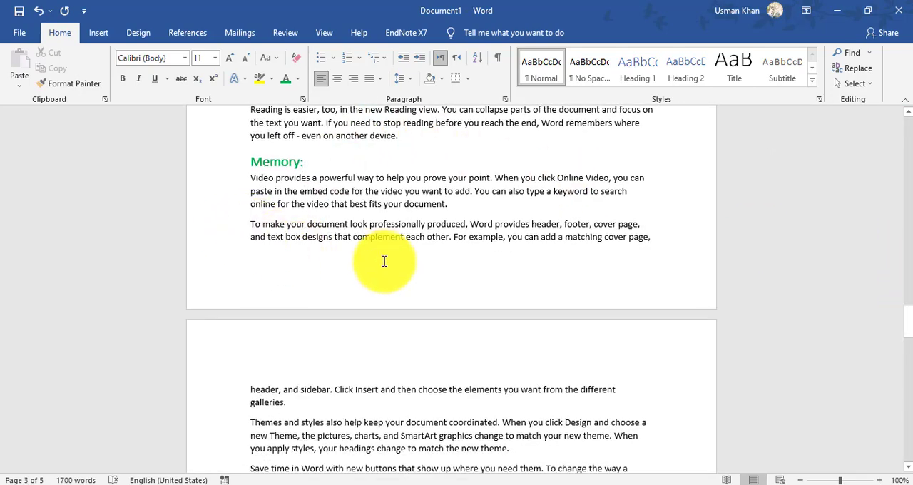
text(Volo)
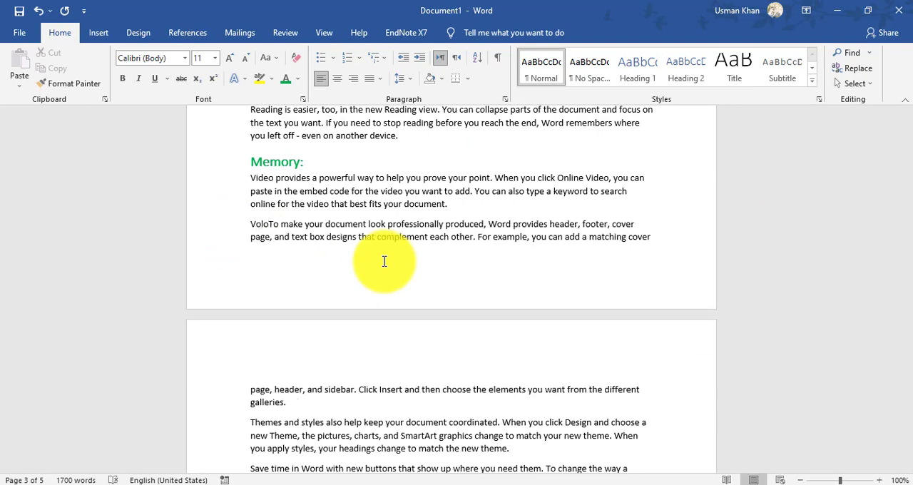
text(tile)
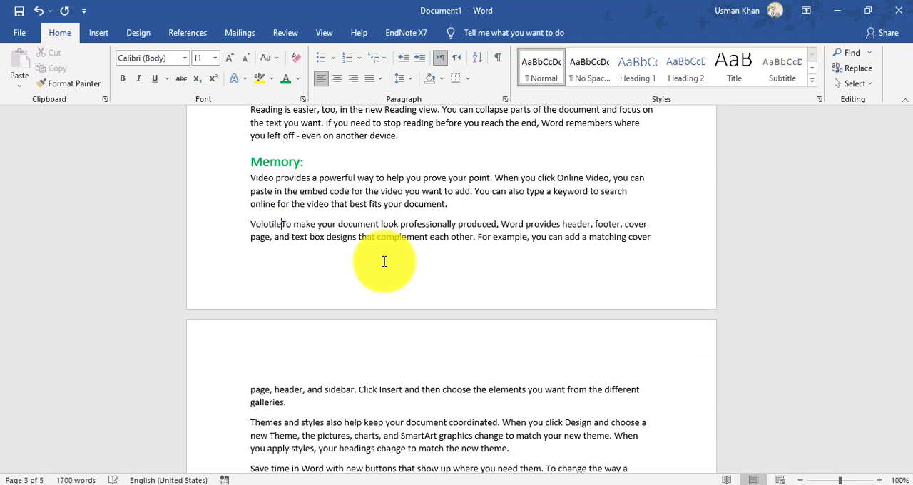
text(:)
key(ctrl+Return)
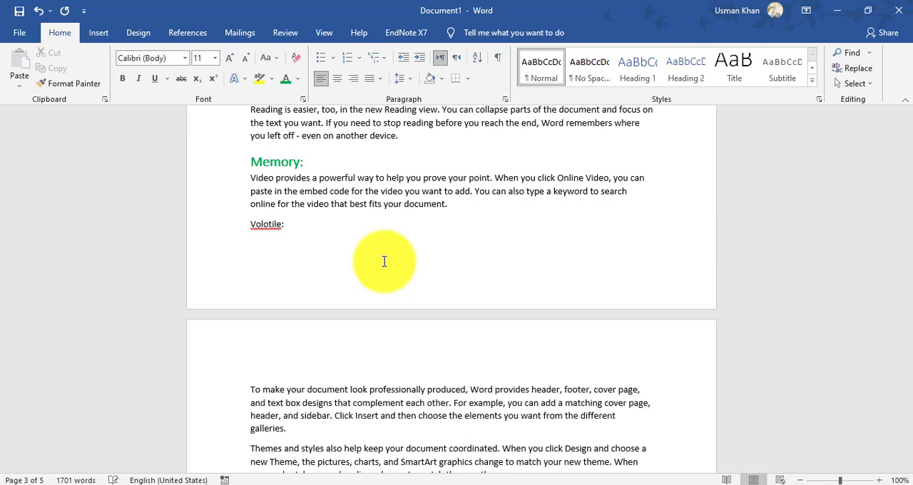
right_click(271, 224)
click(235, 240)
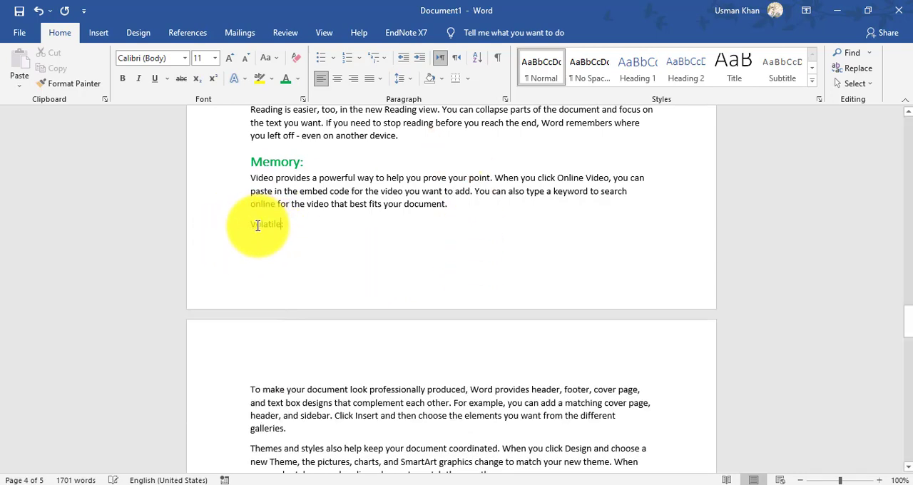
- Insert the line "Non-Volatile:" before the "Save time in Word" paragraph of the Memory section
scroll(317, 403, down, 2)
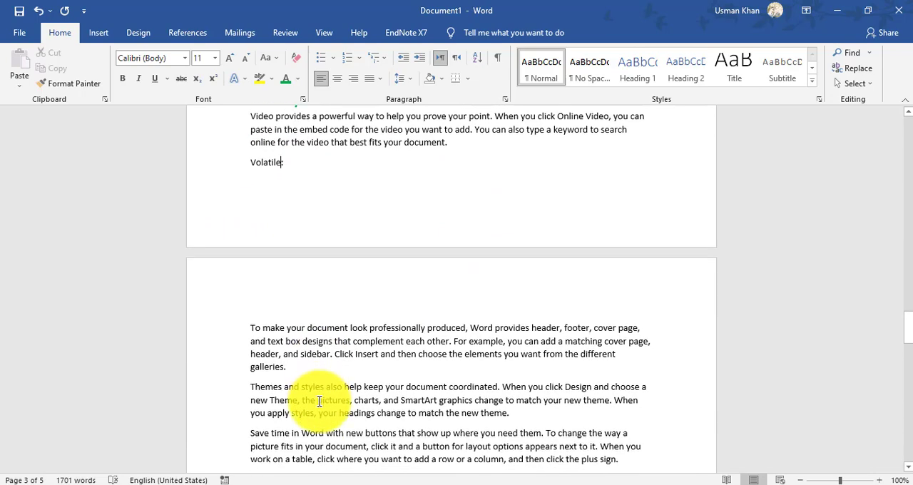
click(252, 431)
text(Non-)
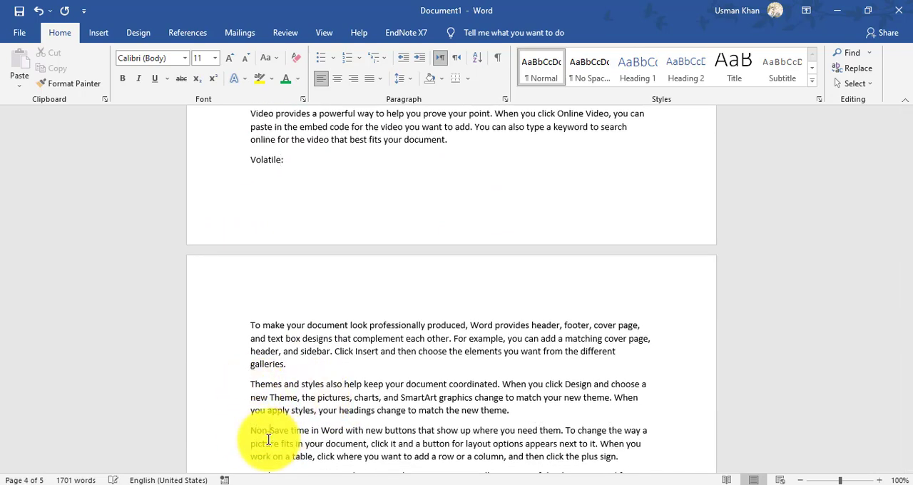
text(Vo)
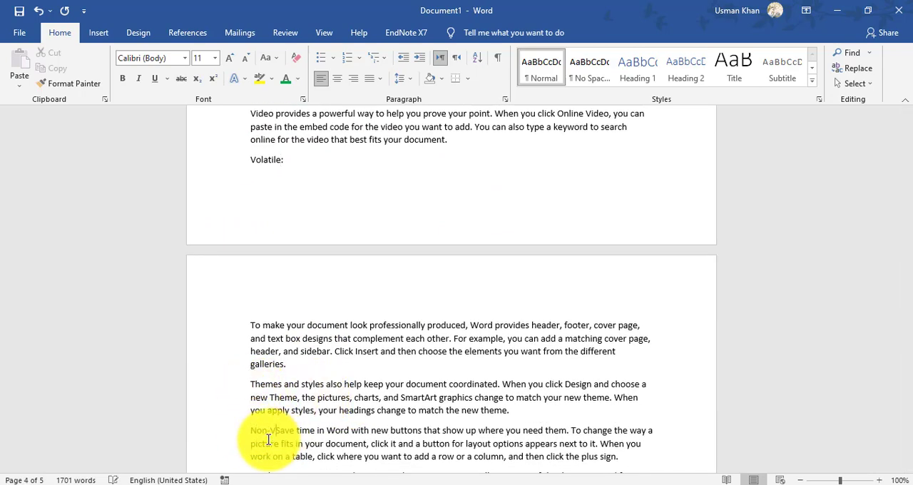
text(latile)
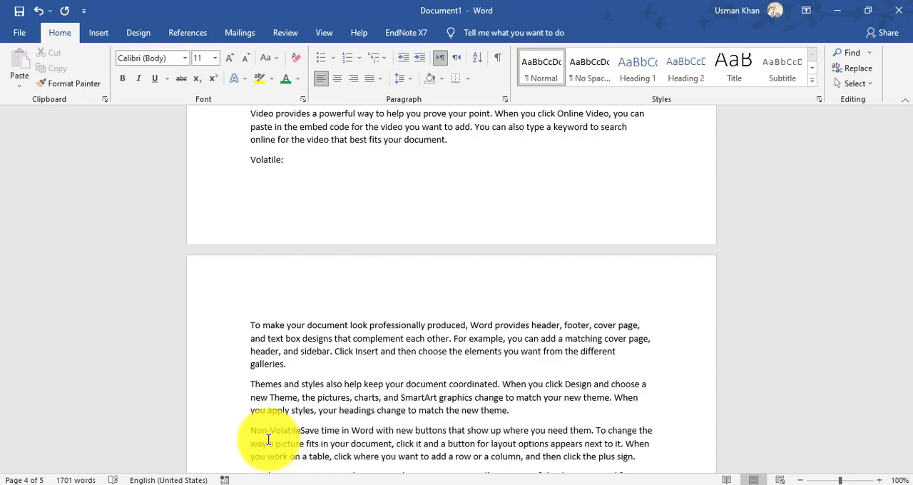
text(:)
key(Return)
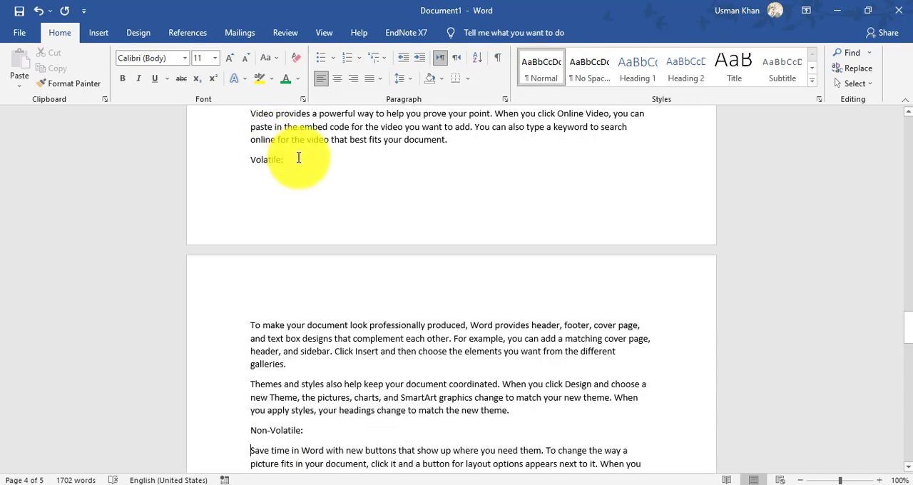
- Apply the Heading 2 style to the "Volatile:" and "Non-Volatile:" lines
drag(300, 159, 243, 158)
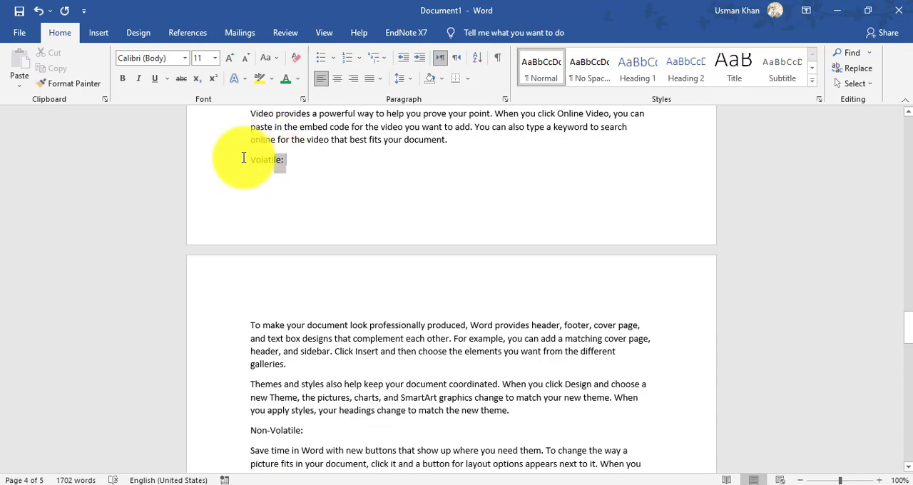
click(683, 65)
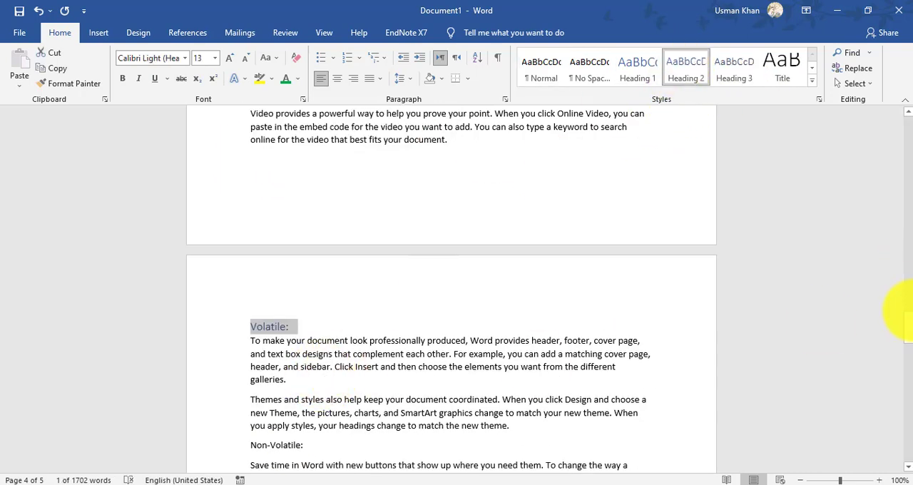
drag(909, 328, 892, 353)
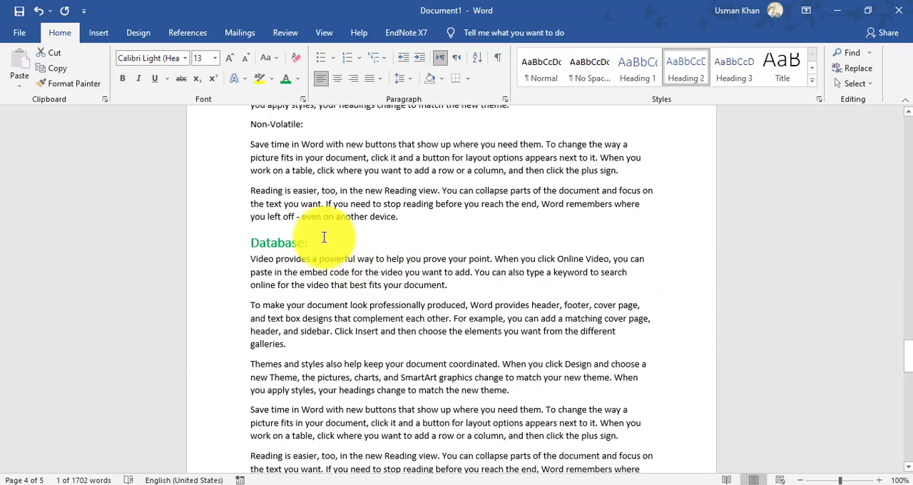
drag(316, 128, 235, 129)
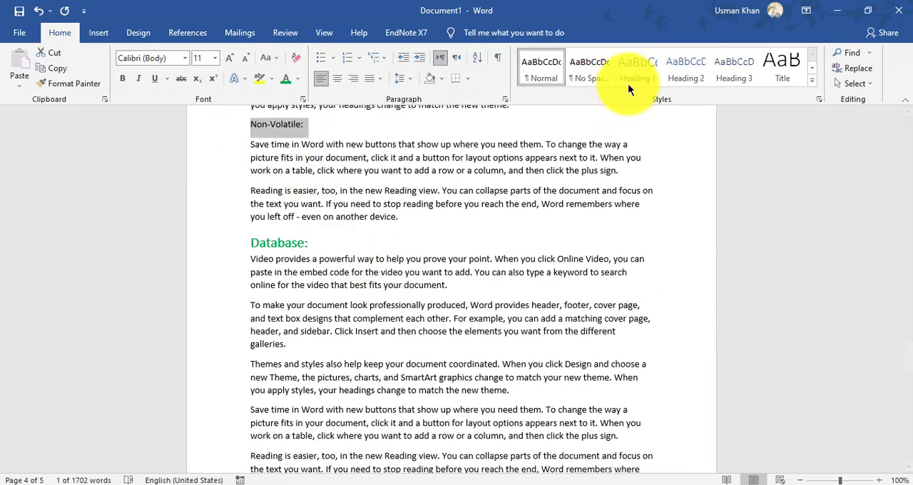
click(686, 69)
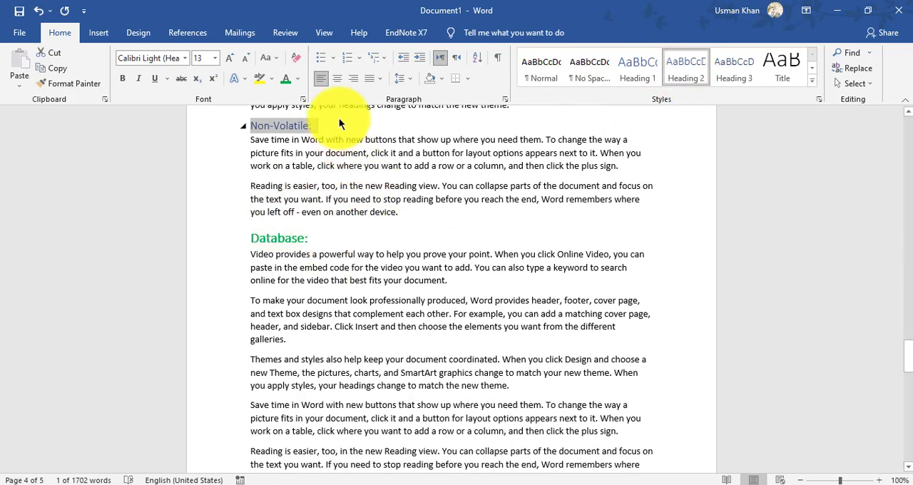
- Make the "Non-Volatile:" subheading red and bold, and copy its formatting to the "Volatile:" subheading with Format Painter
click(296, 78)
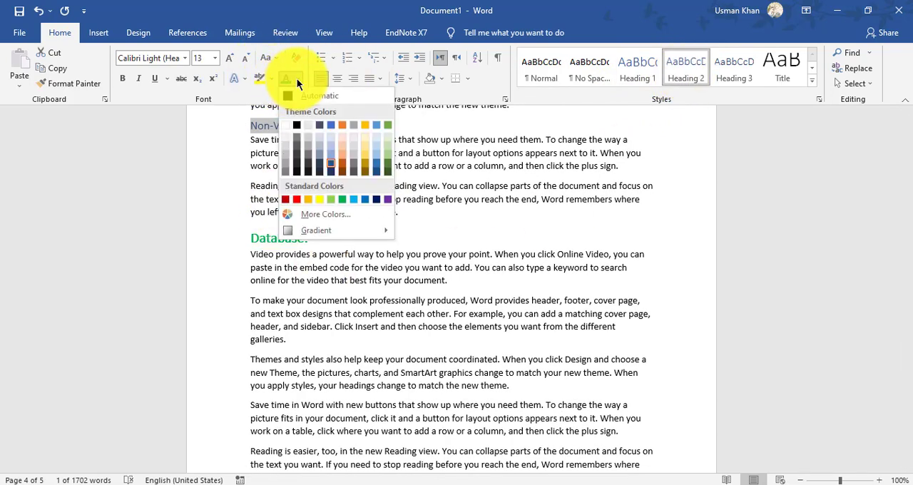
click(295, 196)
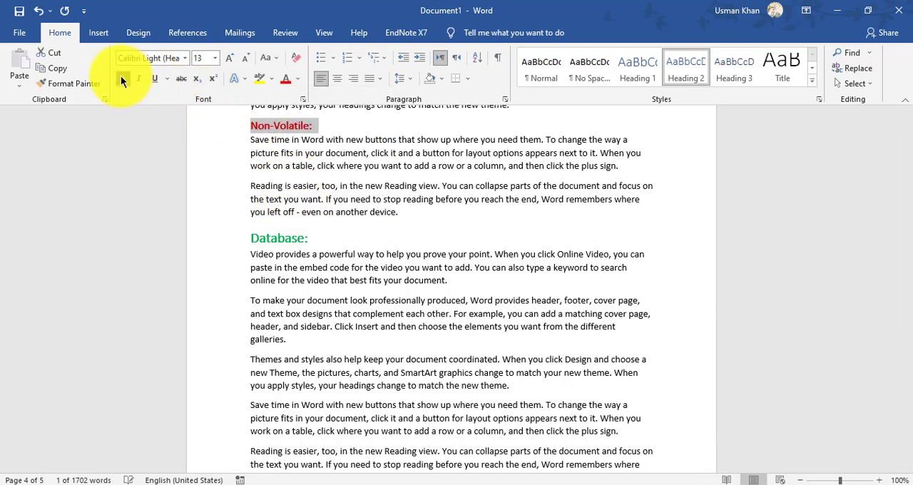
click(69, 83)
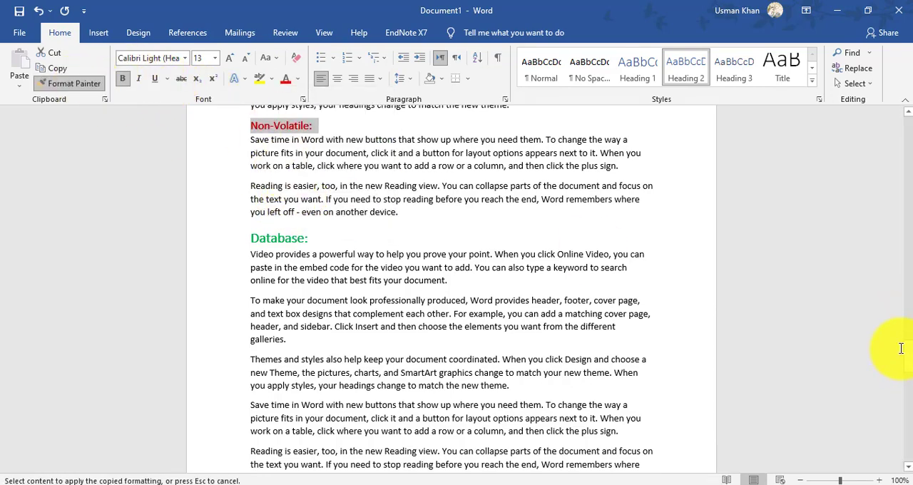
drag(907, 350, 911, 336)
drag(291, 279, 246, 282)
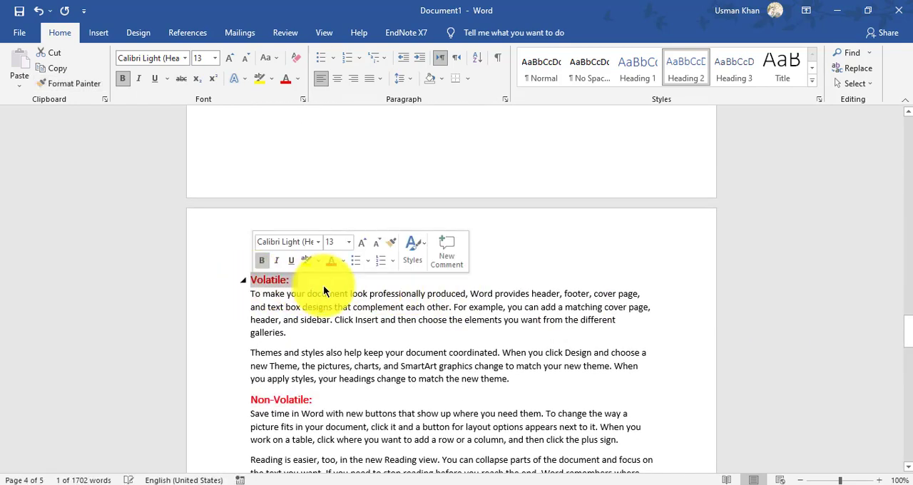
click(340, 281)
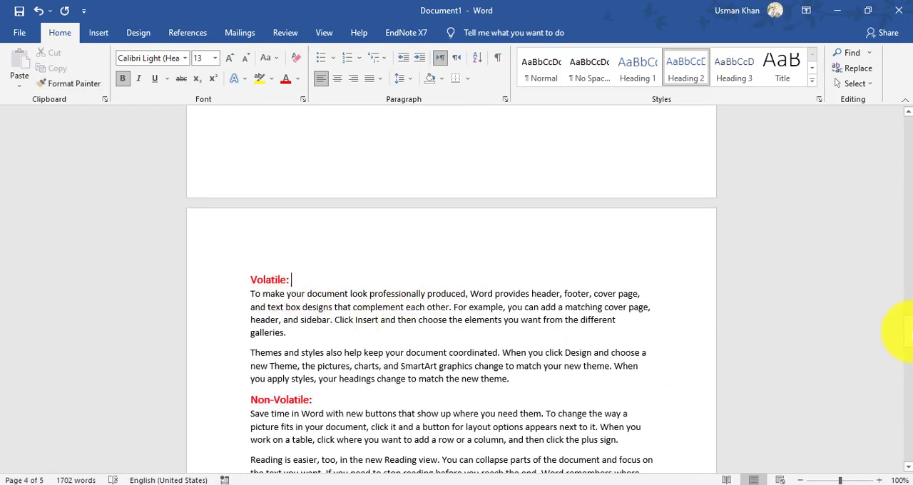
- Insert the line "Types of Networking:" before the "Themes and styles" paragraph on the last page
drag(907, 331, 909, 405)
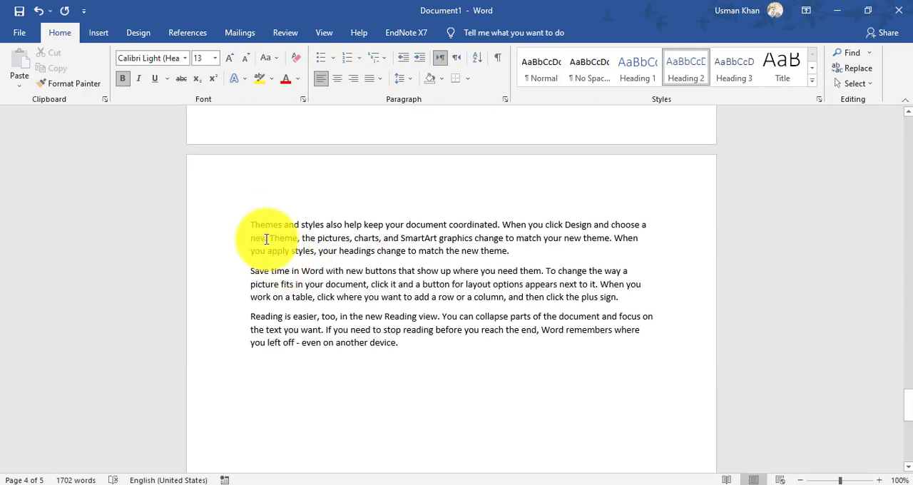
click(248, 225)
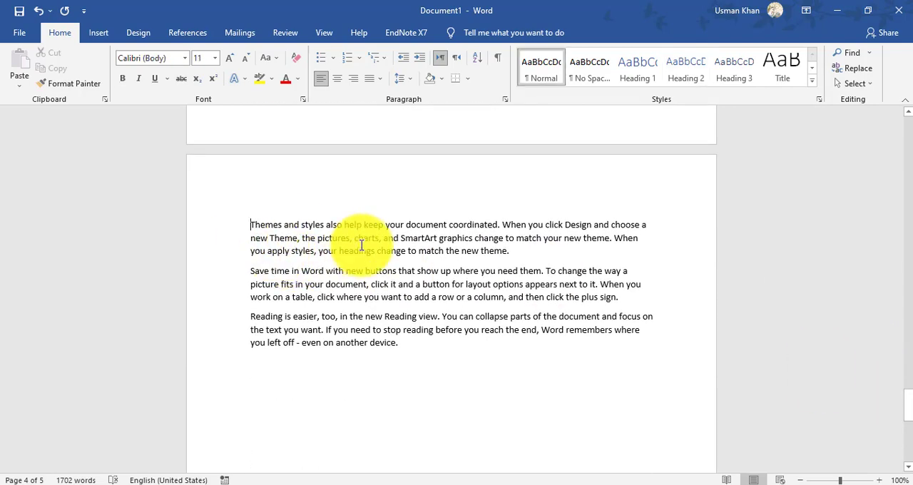
text(Types)
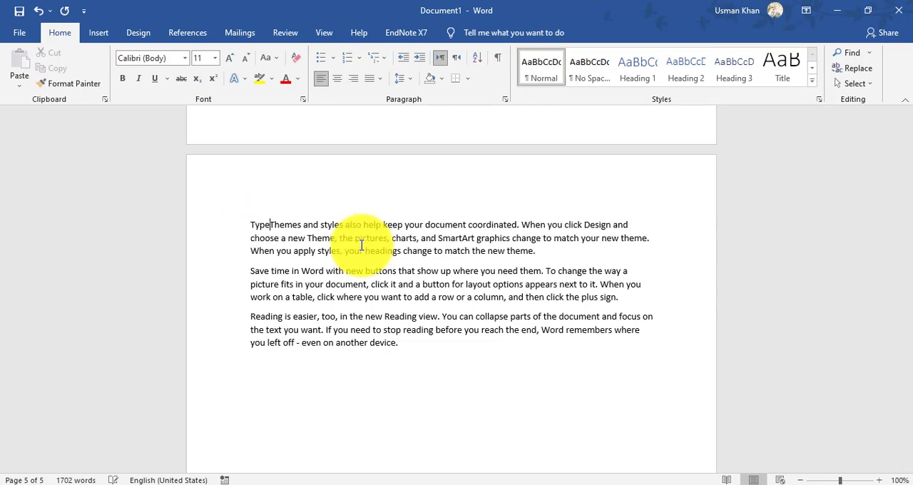
text( of N)
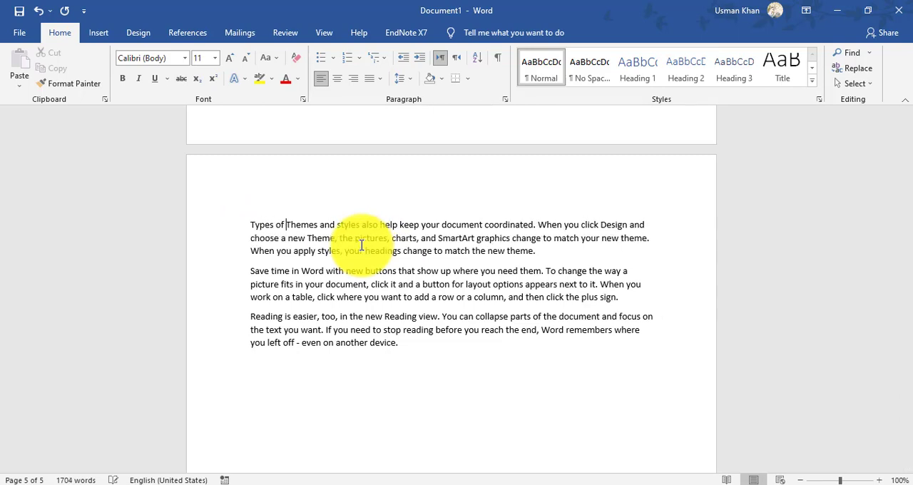
text(etworking)
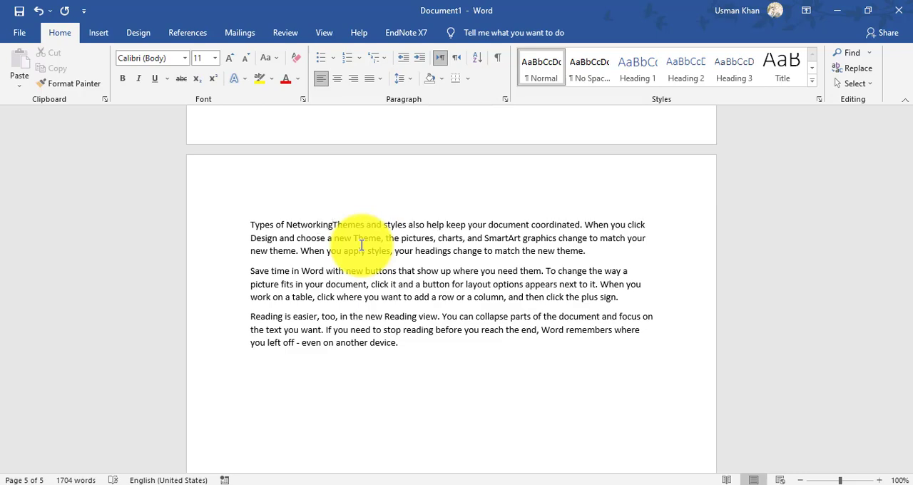
text(:)
key(Return)
key(Return)
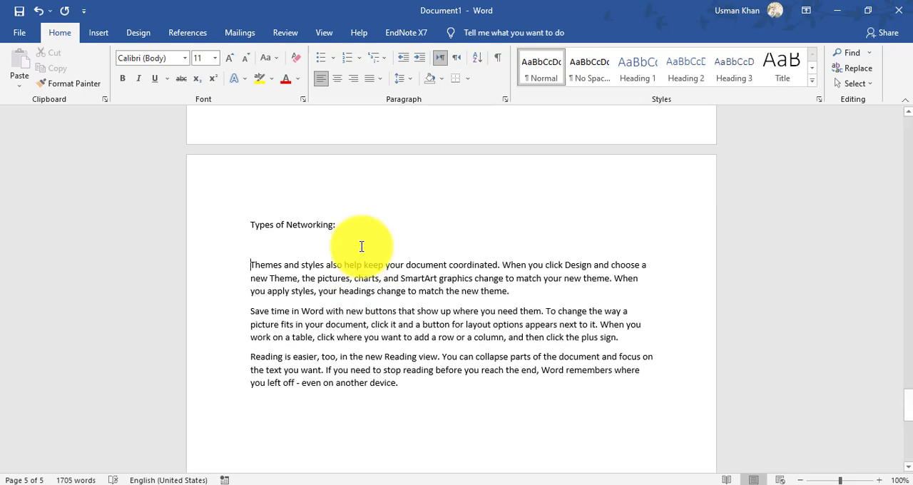
key(BackSpace)
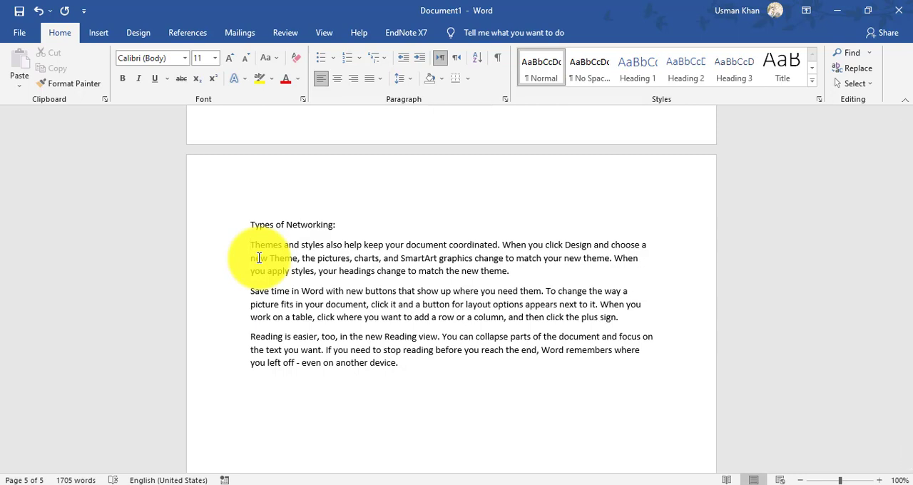
- Add "LAN:" and "MAN:" as lines before the first two paragraphs under "Types of Networking:", and "WAN:" at the start of the third
text(LAN)
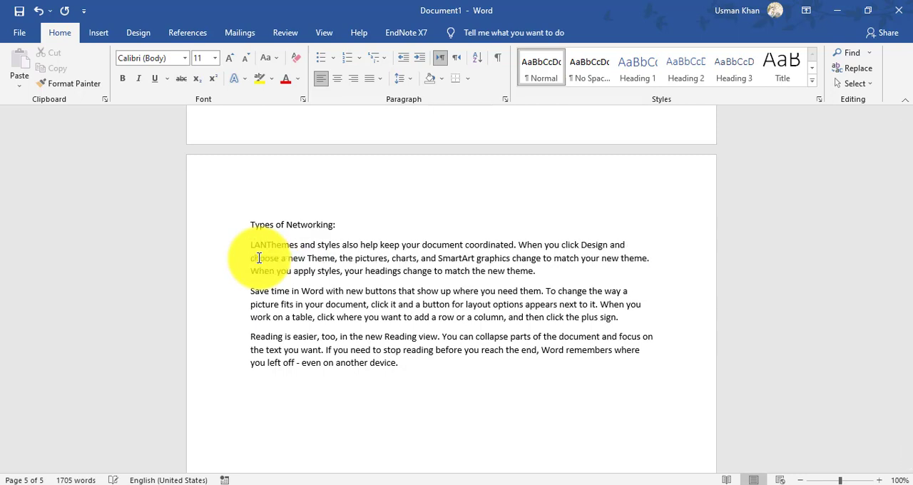
text(:)
key(Return)
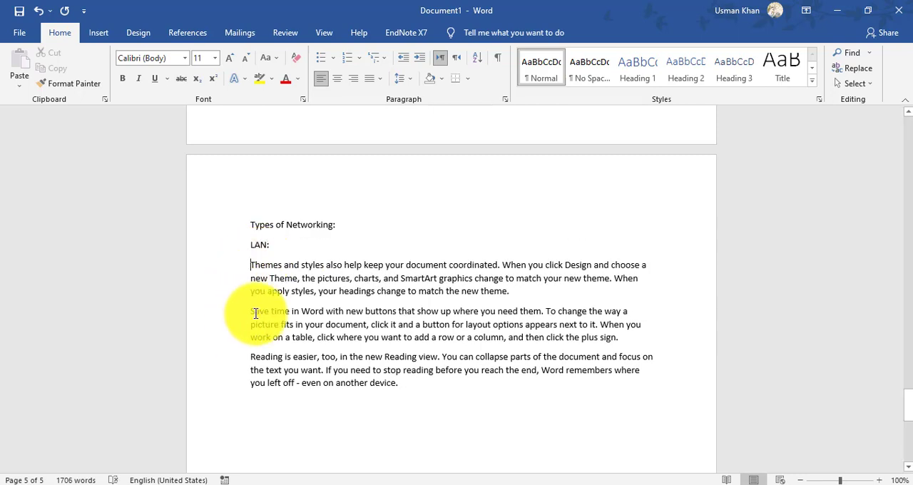
click(251, 311)
text(MA)
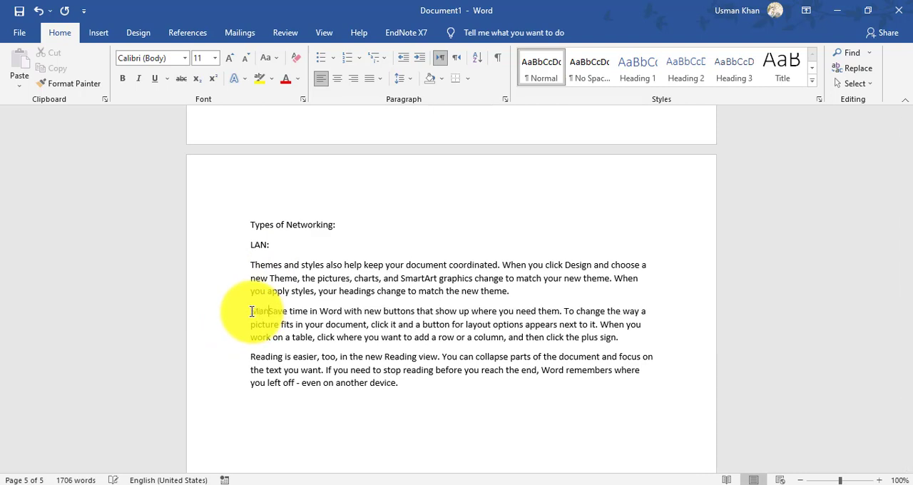
text(N:)
key(Return)
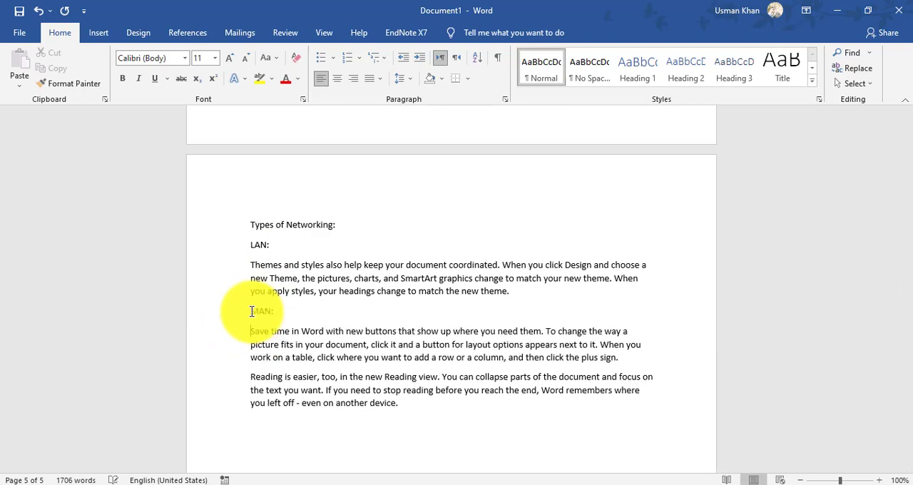
click(249, 379)
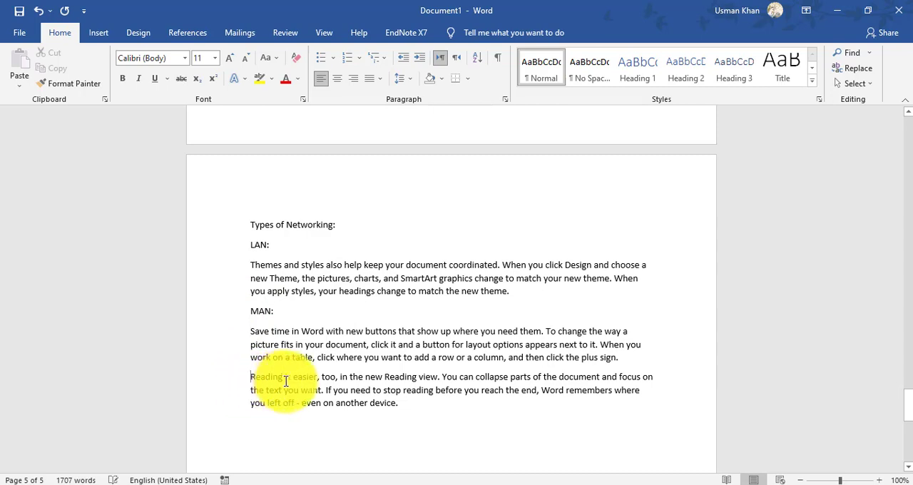
text(WAN:)
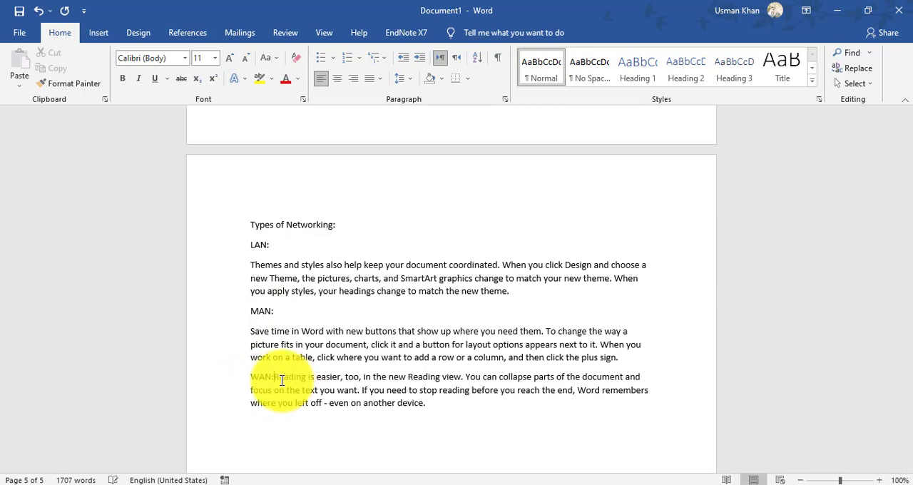
- Apply Heading 2 to "Types of Networking:" and Heading 3 to the "LAN:" and "MAN:" lines
drag(347, 226, 206, 228)
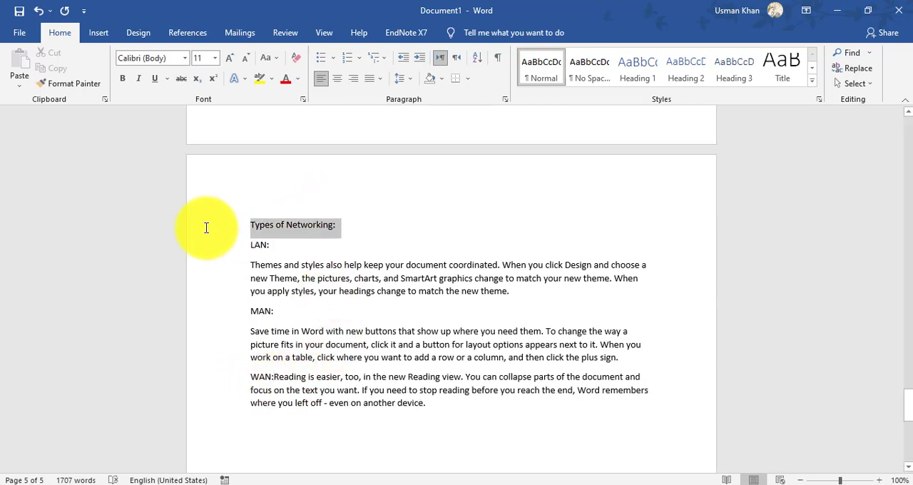
click(678, 67)
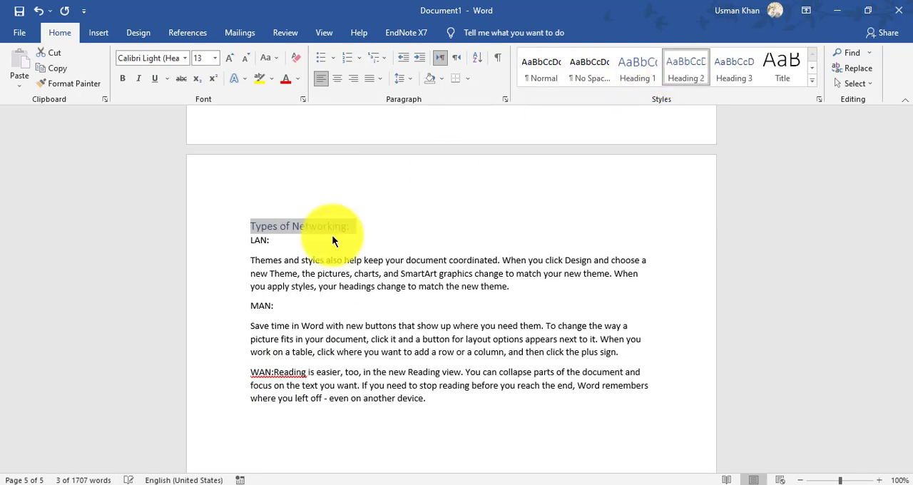
drag(249, 243, 267, 242)
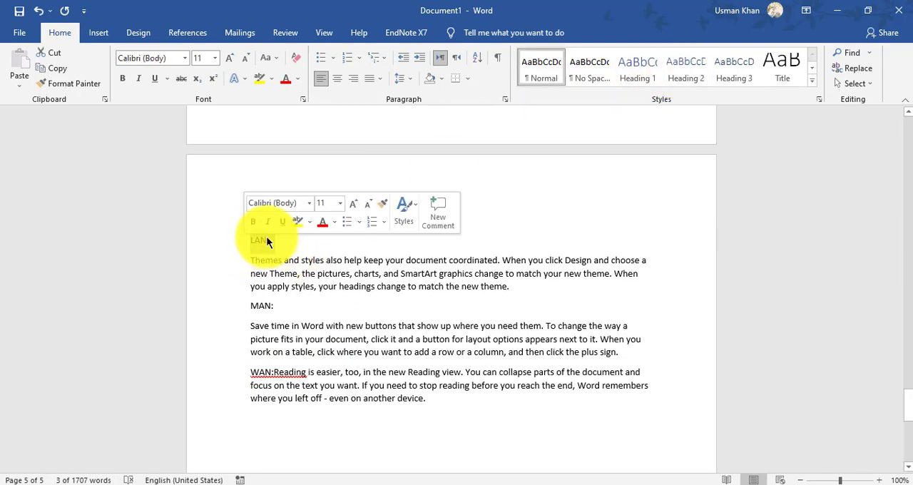
click(729, 74)
drag(292, 301, 240, 302)
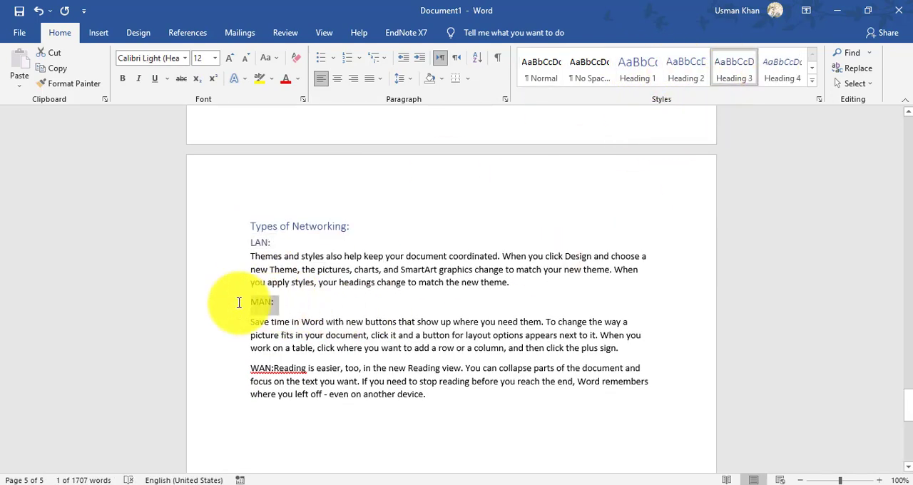
click(730, 68)
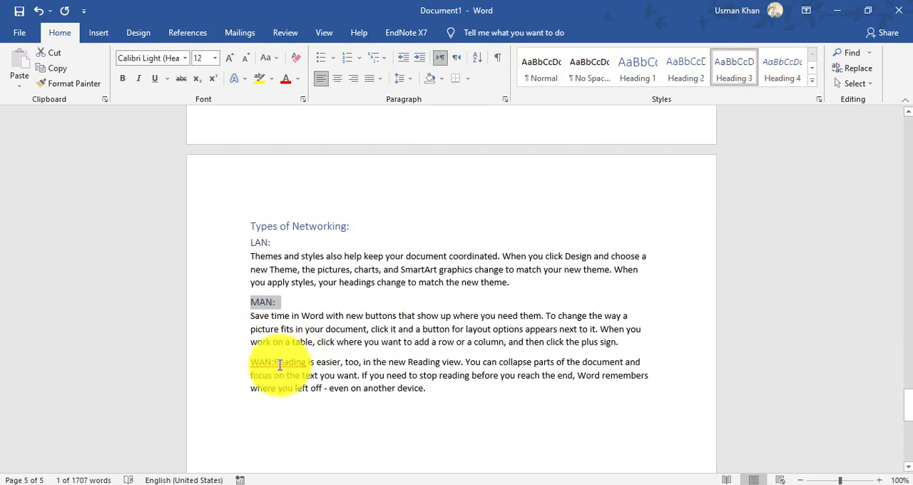
- Put "WAN:" on its own line above its paragraph and apply the Heading 3 style to it
drag(275, 363, 250, 362)
click(300, 372)
click(274, 362)
key(Return)
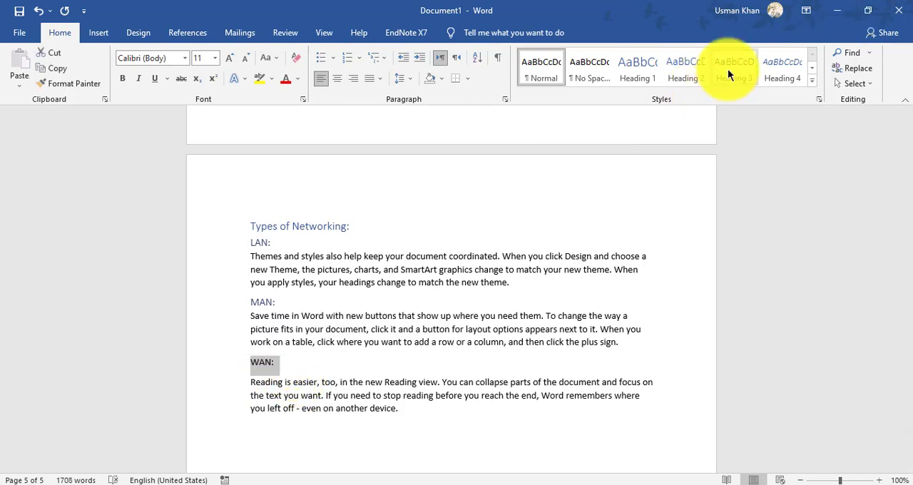
click(726, 69)
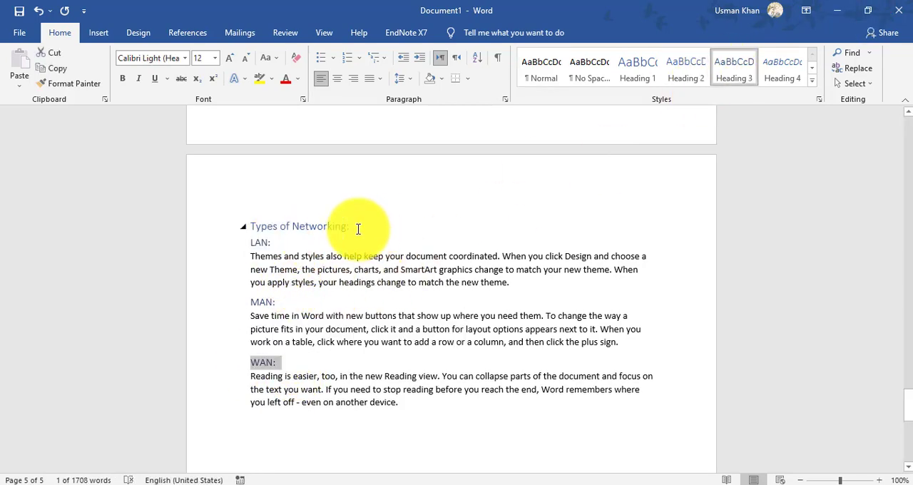
- Colour the "Types of Networking:" heading red and make it bold
drag(361, 229, 245, 224)
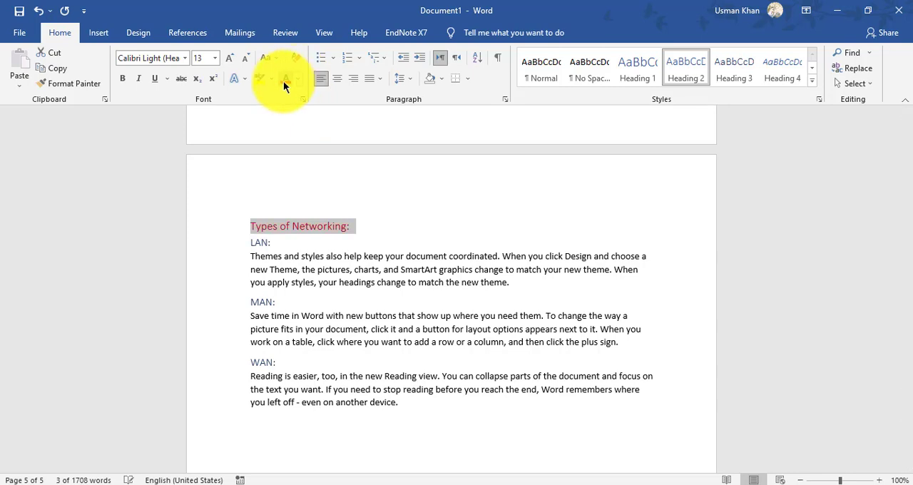
click(122, 78)
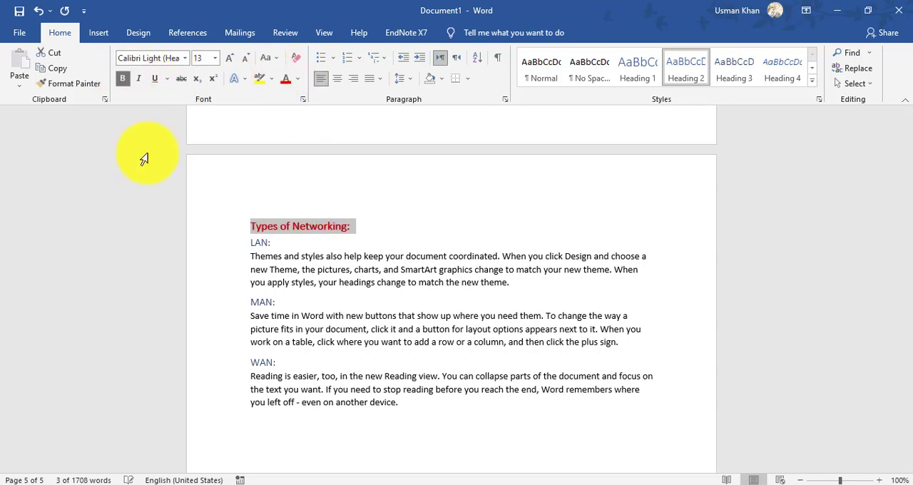
- Set the font colour of the "LAN:", "MAN:" and "WAN:" subheadings to light blue
drag(275, 245, 246, 243)
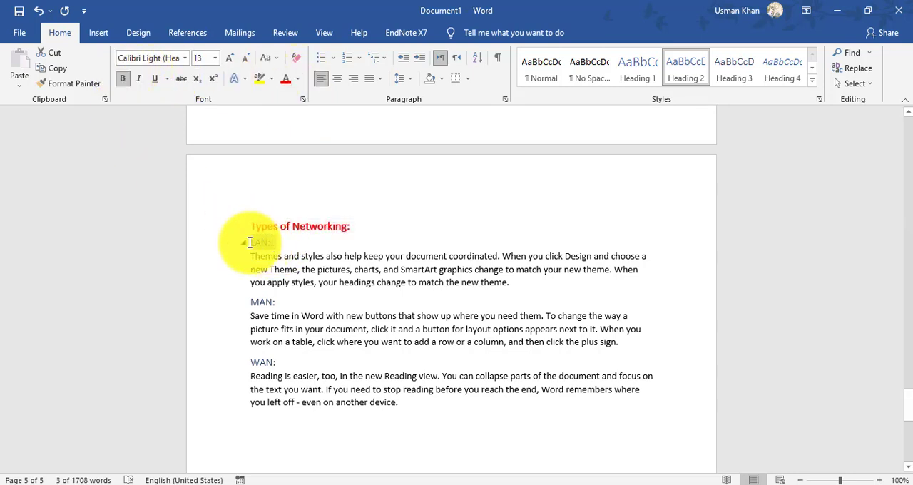
click(297, 78)
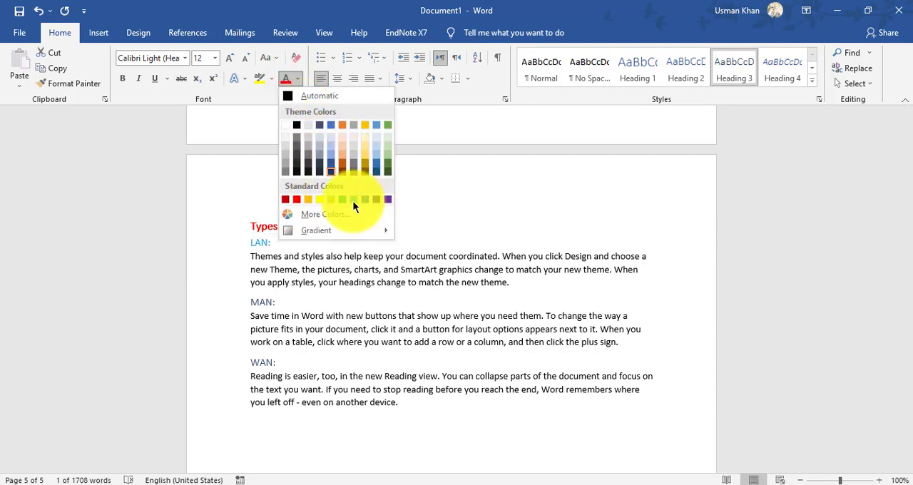
click(352, 200)
drag(277, 303, 252, 302)
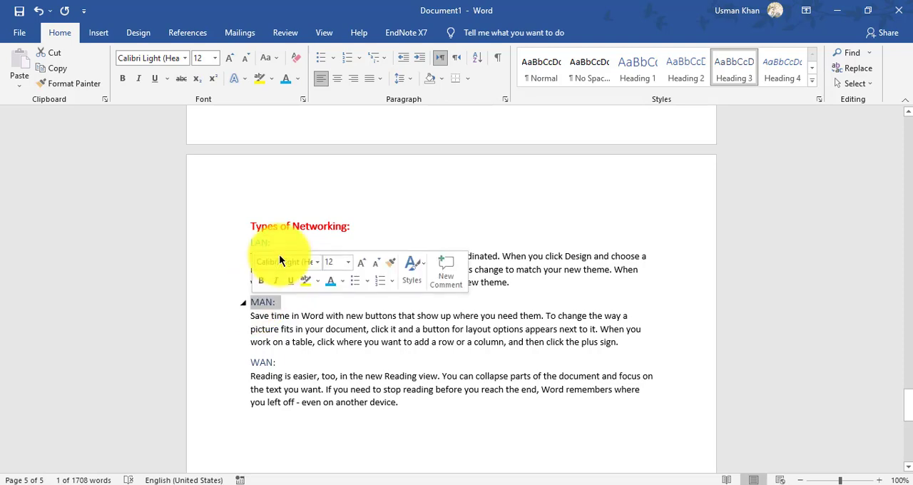
click(285, 77)
drag(282, 361, 236, 369)
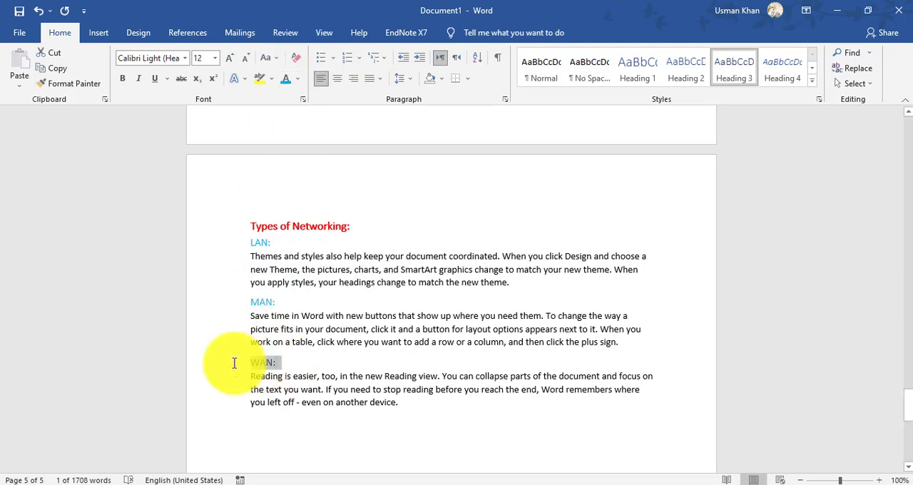
click(286, 78)
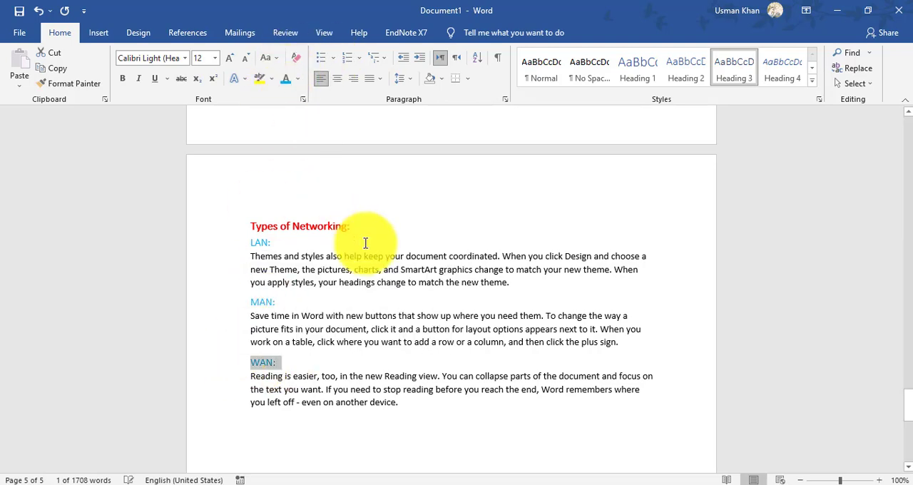
click(337, 371)
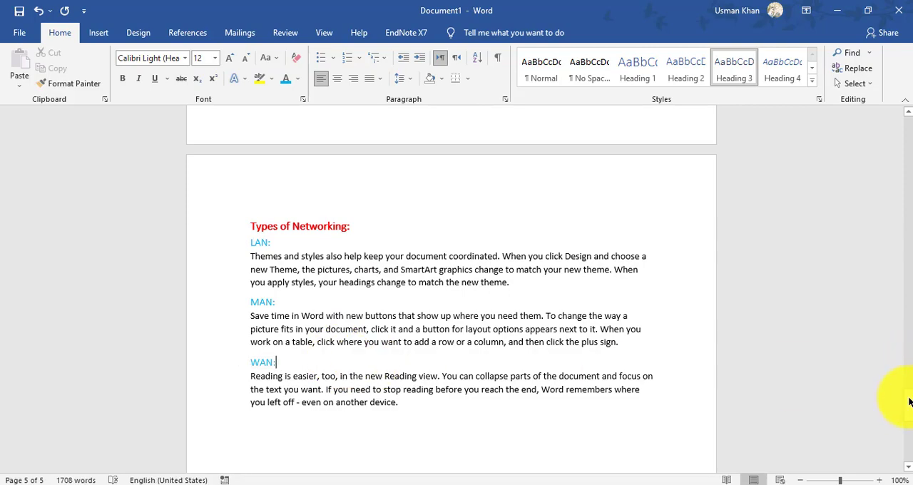
- Update the entire table of contents on the first page to include the new Memory and Networking subheadings
drag(909, 402, 909, 121)
click(373, 208)
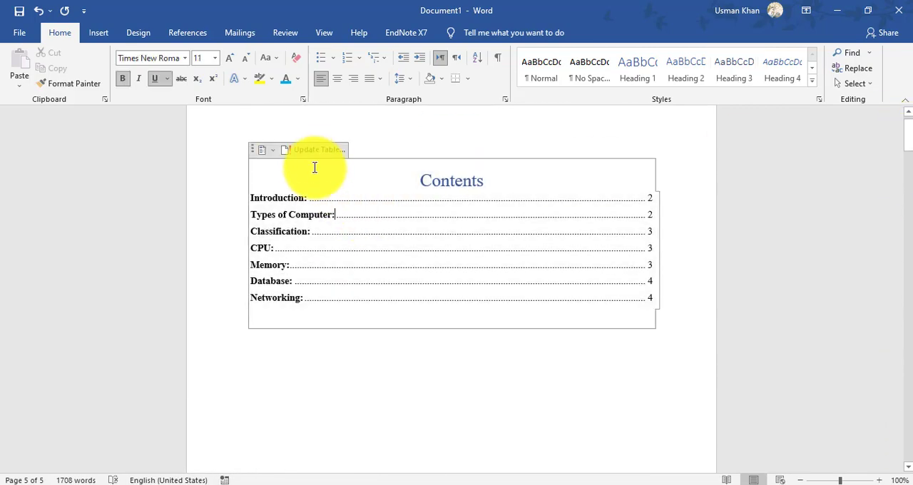
click(308, 150)
click(398, 248)
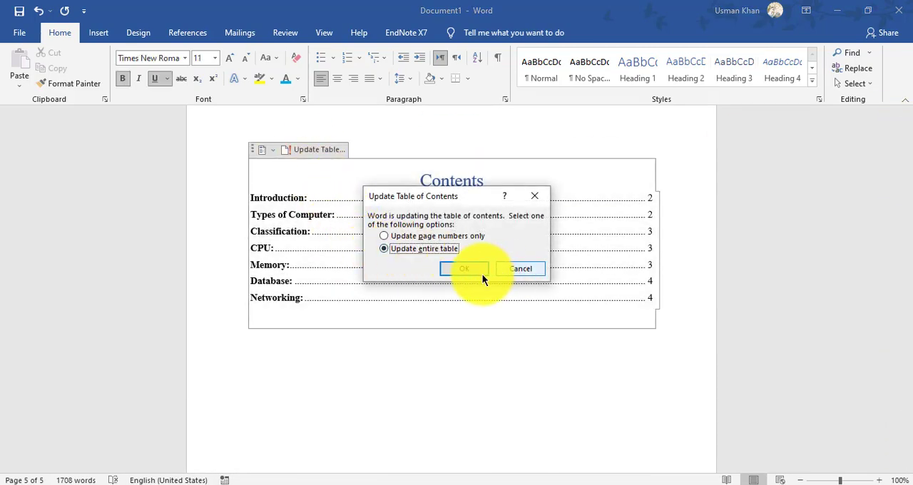
click(457, 268)
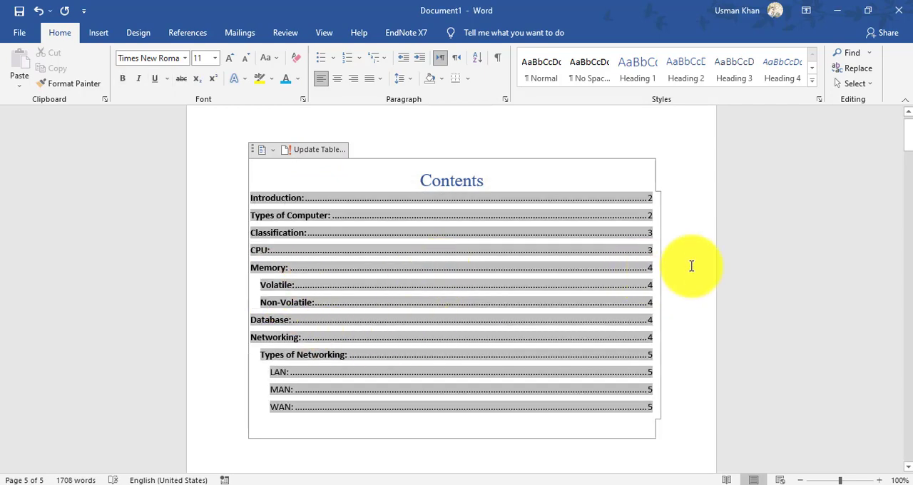
click(210, 235)
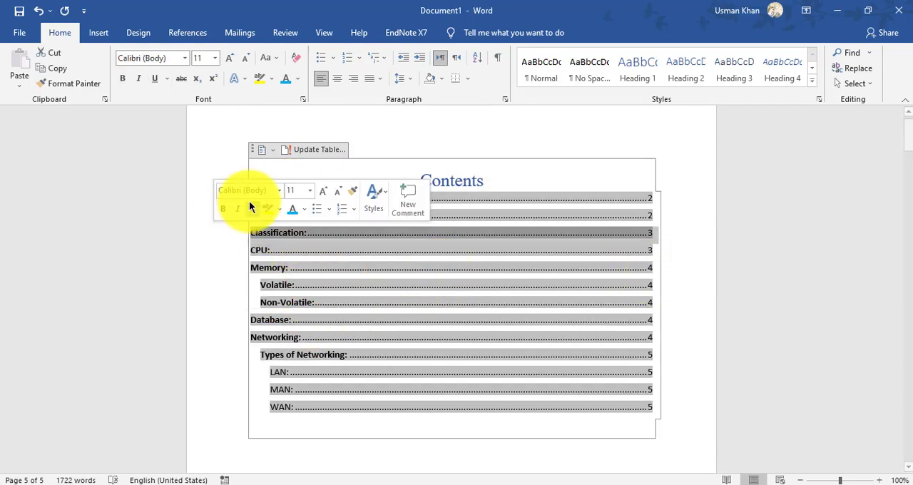
click(291, 444)
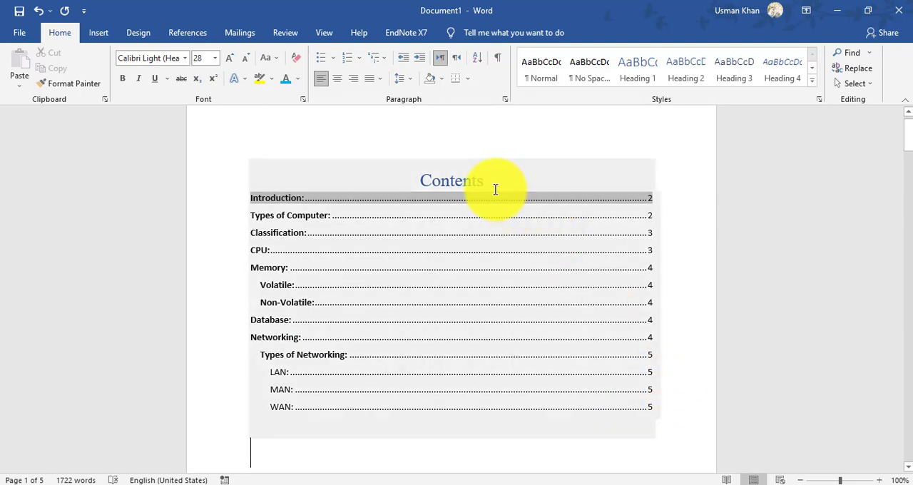
- View the Add Text level options for the table of contents, and refresh the entire table once more
click(657, 137)
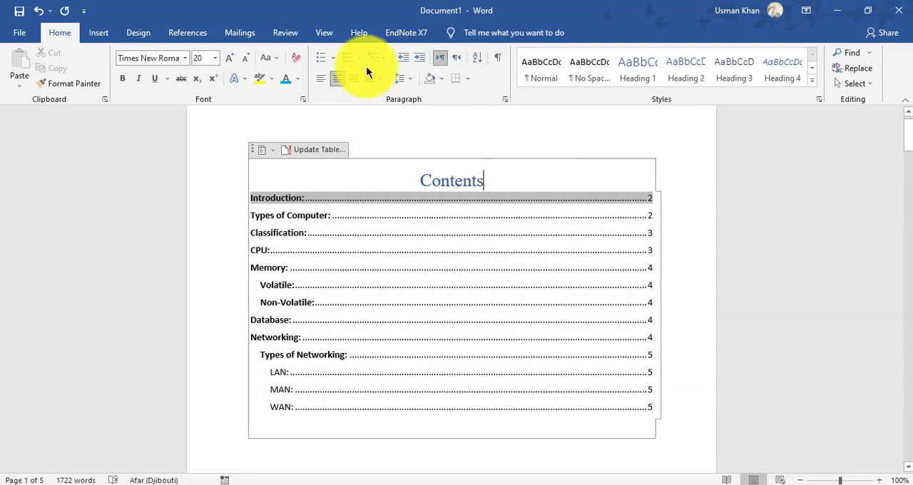
click(190, 32)
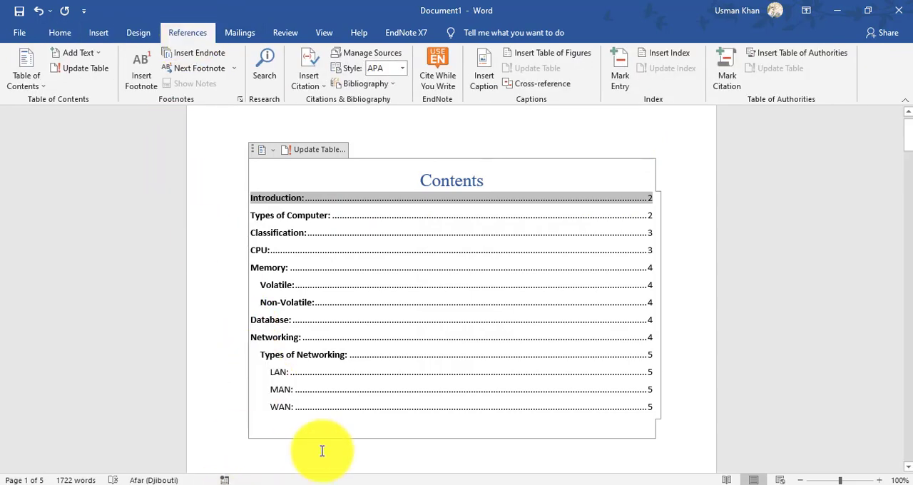
click(77, 52)
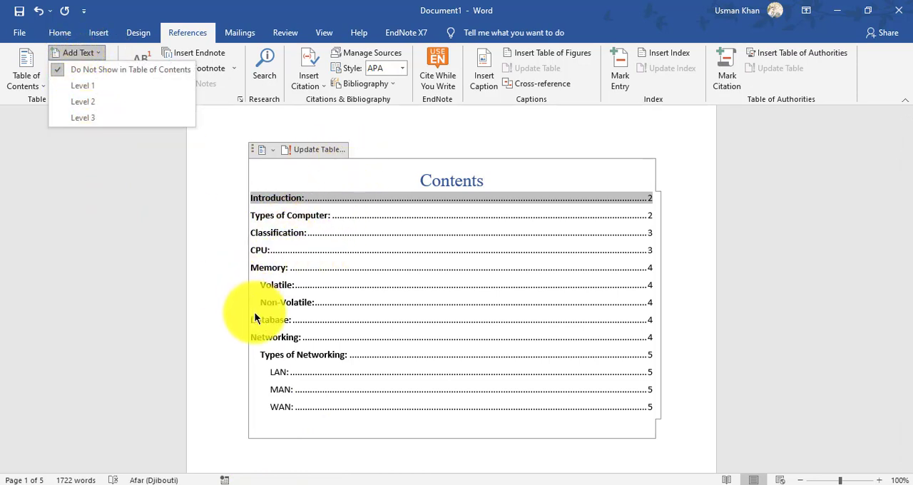
click(216, 151)
click(84, 69)
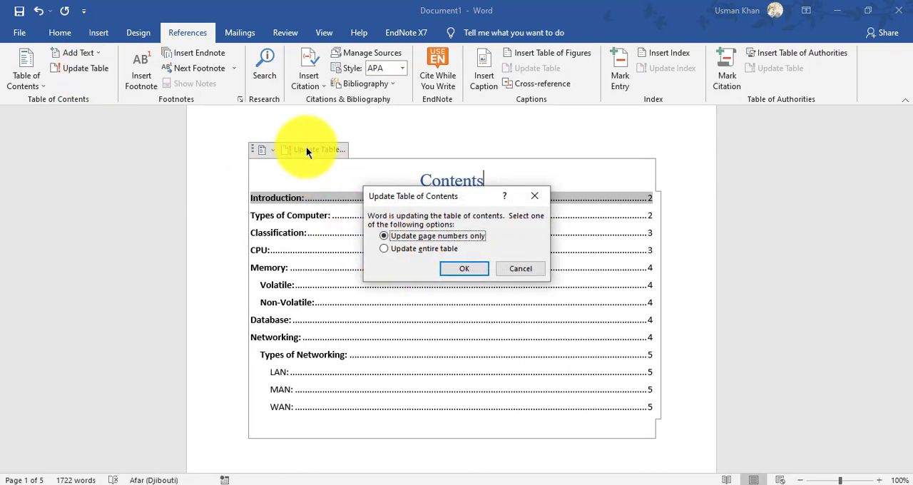
click(404, 248)
click(465, 269)
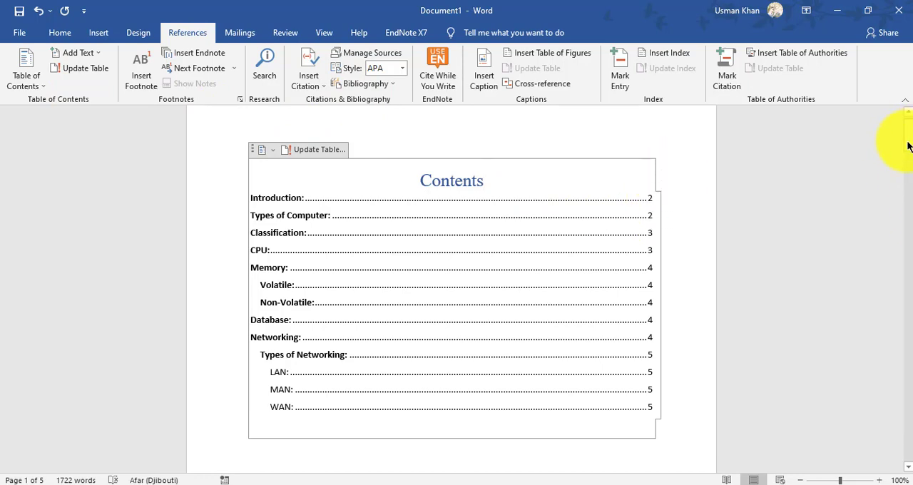
- Add the text "[H]1" on a blank line above the "Computer" title and make the 1 superscript
drag(907, 141, 892, 207)
click(406, 236)
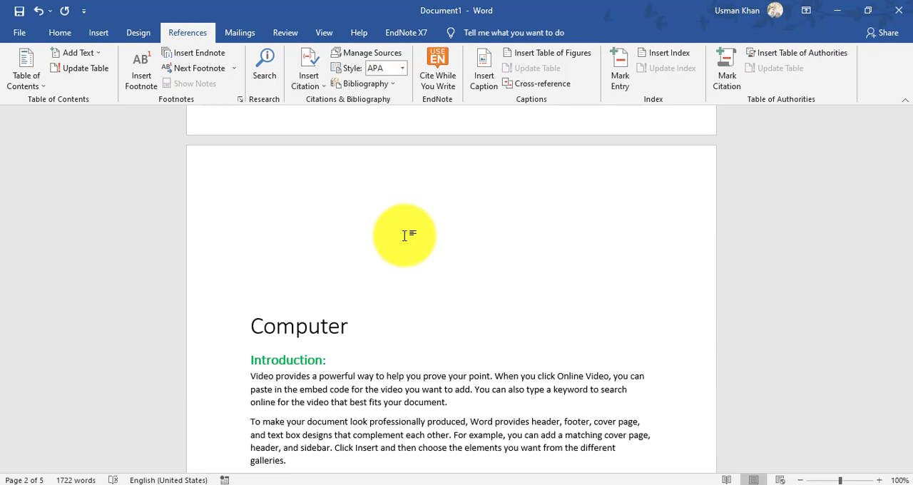
text(H)
text(i)
text([)
double_click(264, 236)
click(60, 32)
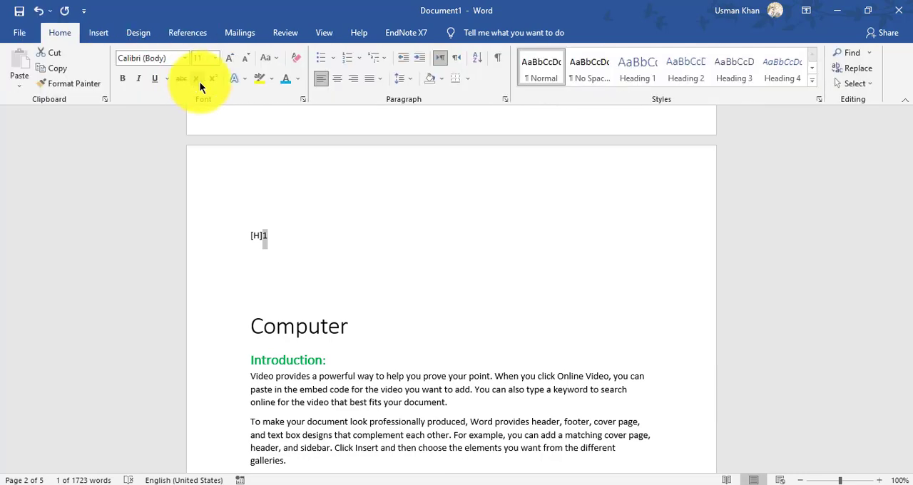
click(213, 79)
click(286, 236)
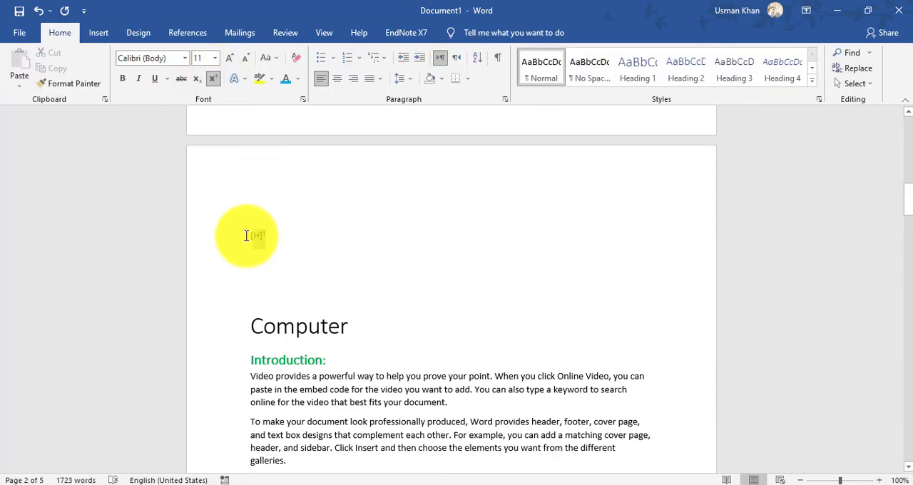
- Delete the "[H]¹" text together with the blank lines above the "Computer" title
triple_click(246, 236)
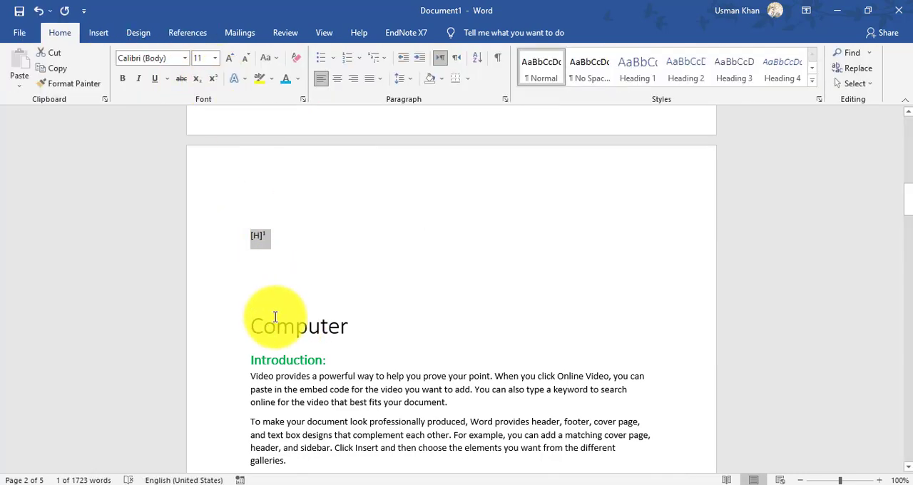
drag(262, 305, 246, 190)
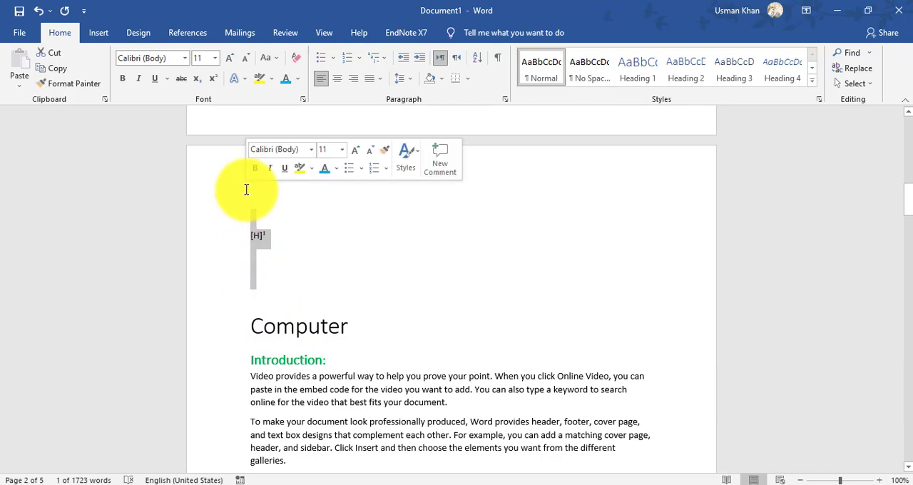
key(BackSpace)
key(BackSpace)
click(283, 259)
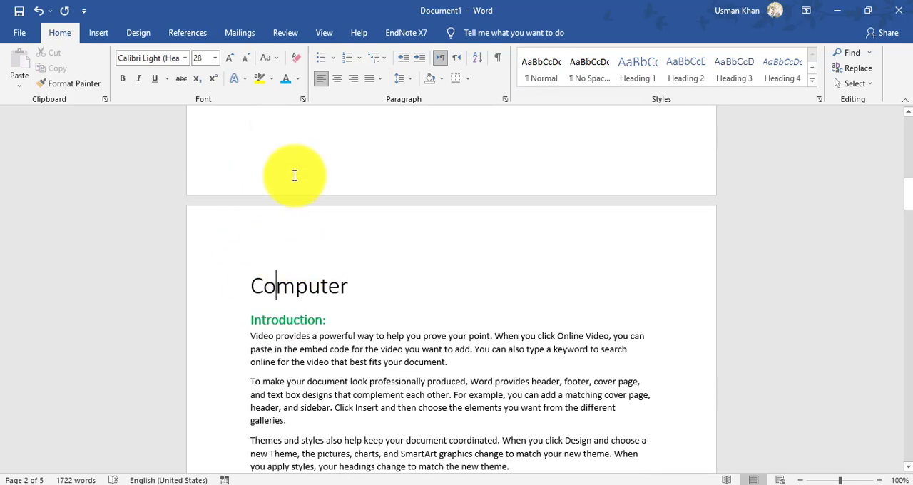
click(194, 35)
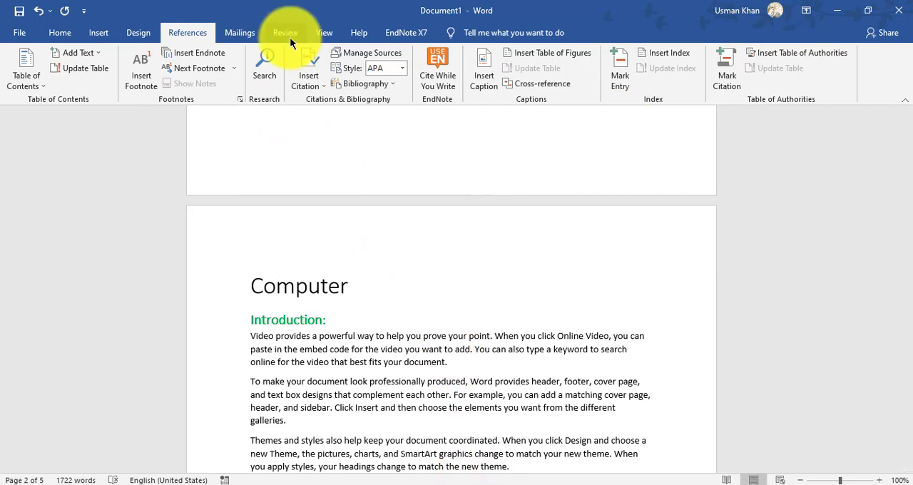
click(561, 484)
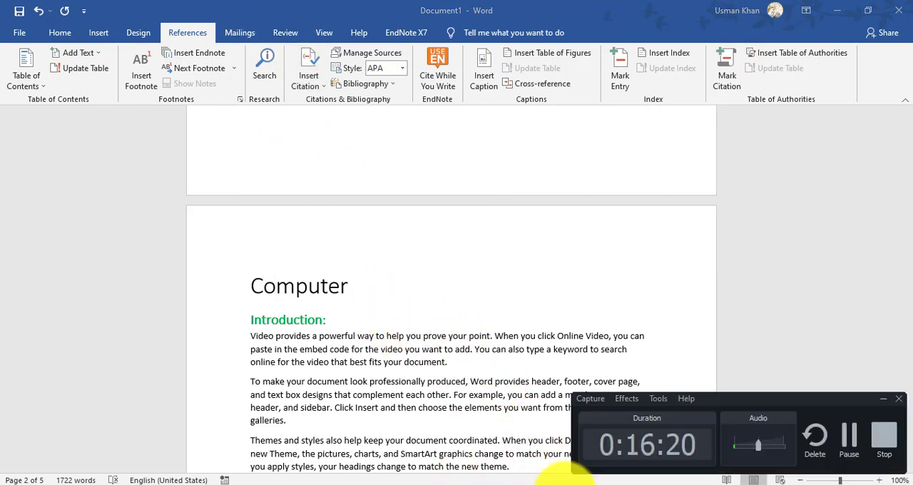